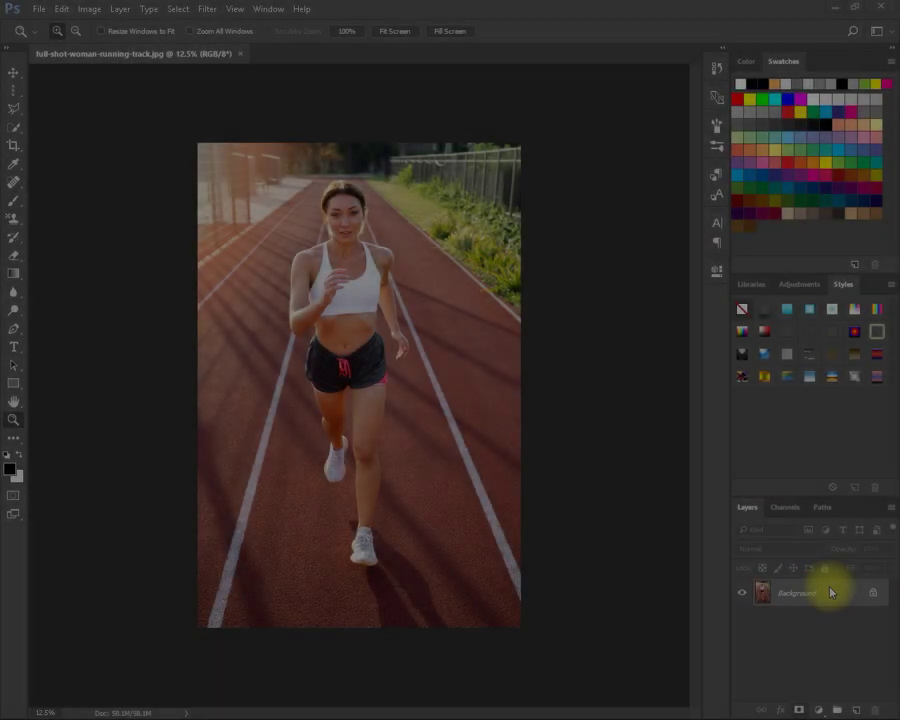
Step: Unlock the background photo as Layer 0, duplicate it as Layer 0 copy, and select Layer 0
{"action": "key", "text": "space"}
{"action": "left_click", "coordinate": [871, 594]}
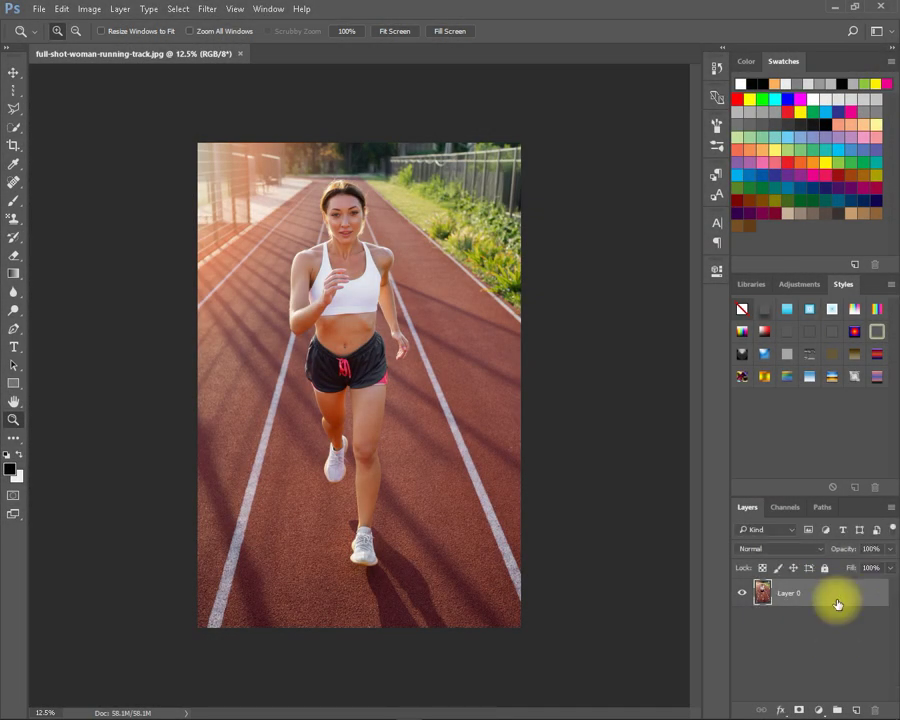
{"action": "left_click_drag", "start_coordinate": [826, 596], "coordinate": [856, 709]}
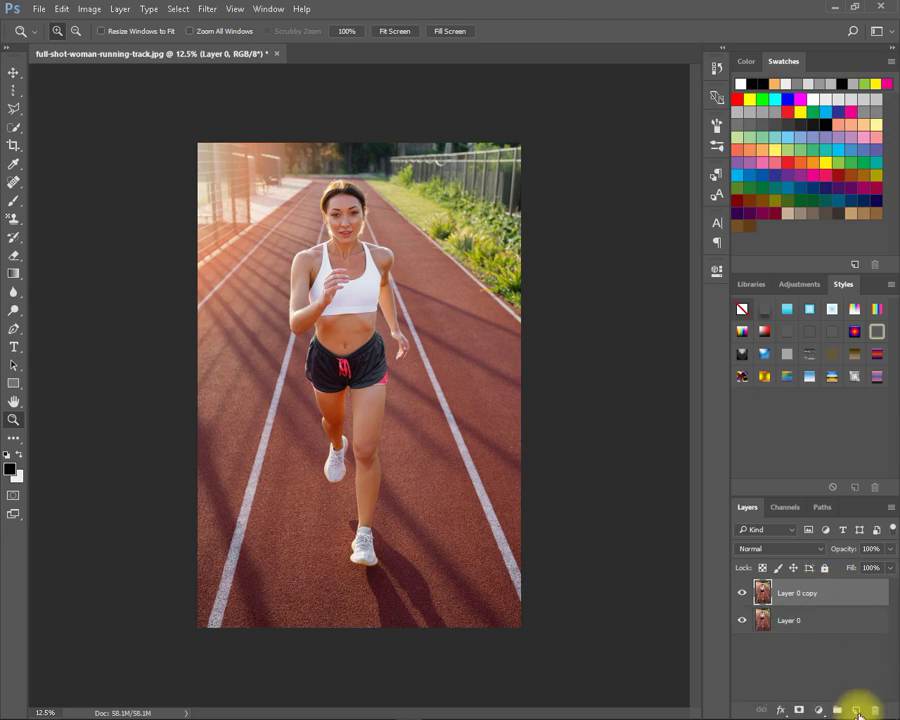
{"action": "left_click", "coordinate": [828, 626]}
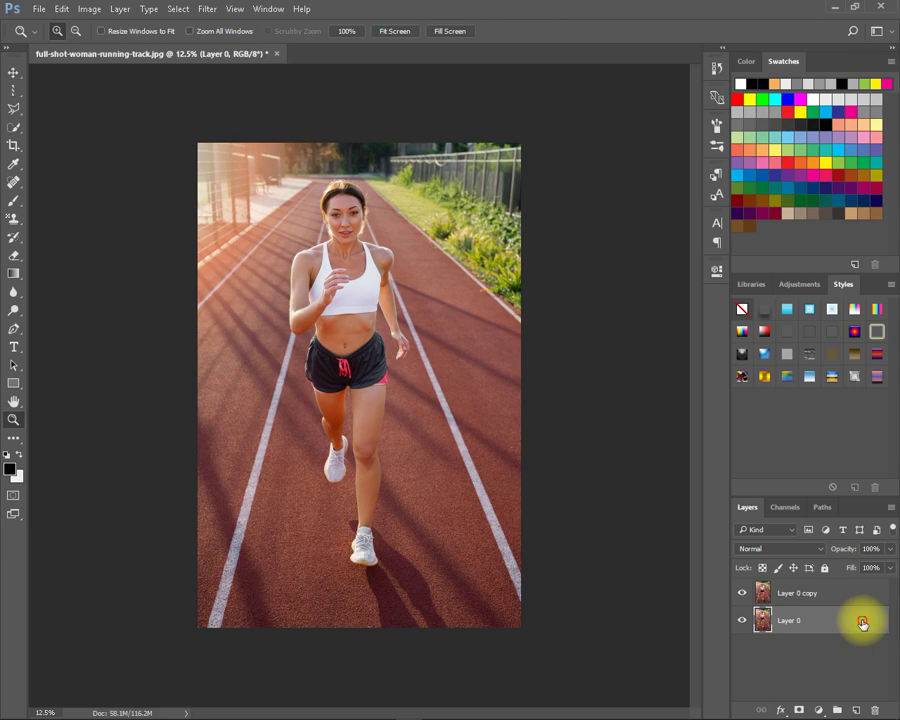
{"action": "left_click", "coordinate": [819, 709]}
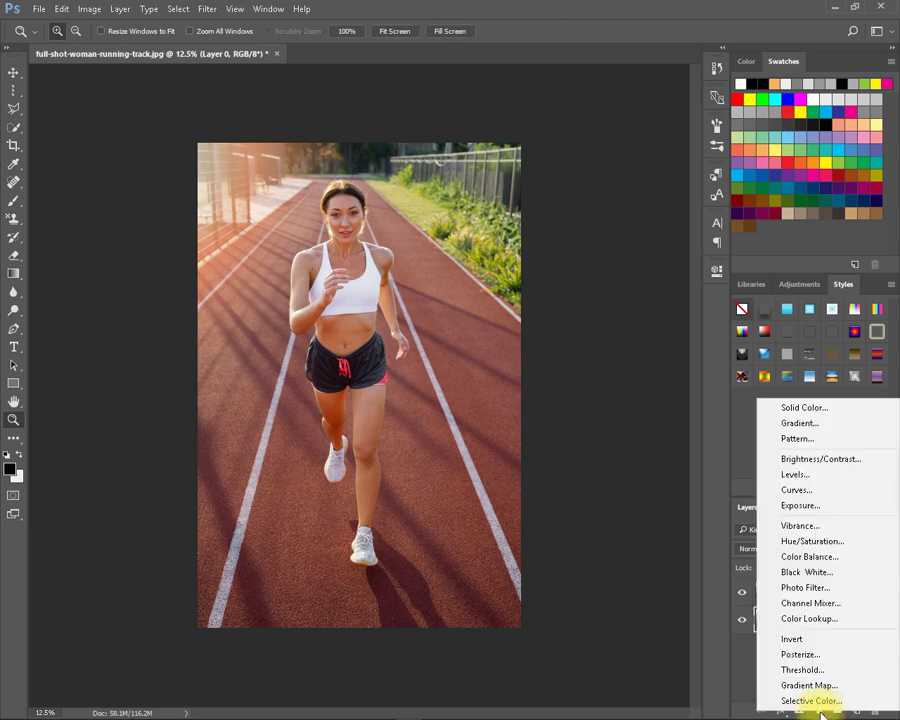
Step: Add a Black & White 1 adjustment with Reds lowered to -21, previewing it with Layer 0 copy hidden
{"action": "left_click", "coordinate": [819, 572]}
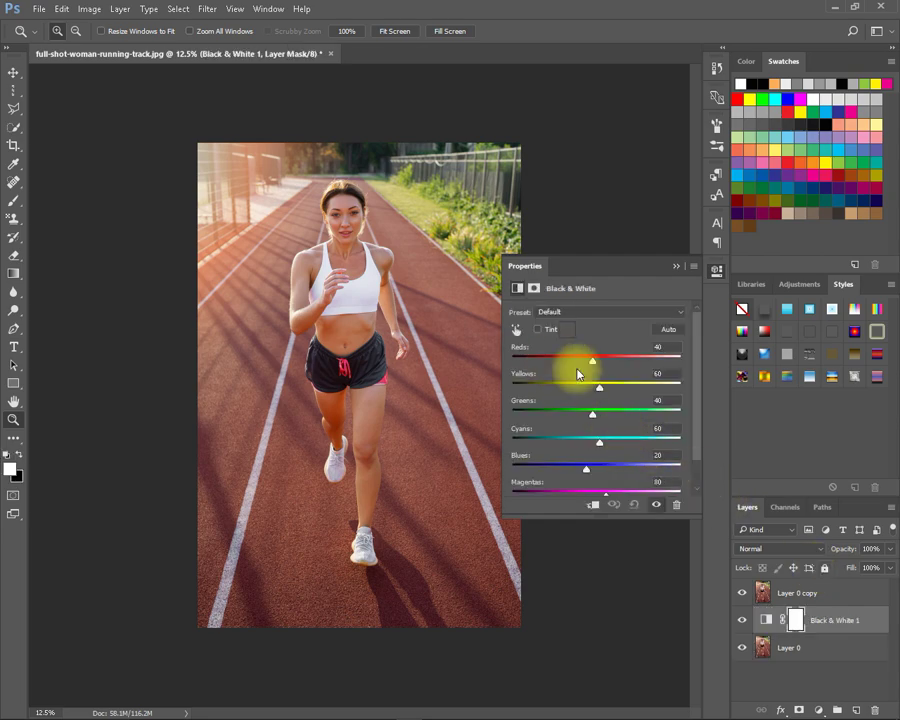
{"action": "left_click_drag", "start_coordinate": [590, 364], "coordinate": [579, 363]}
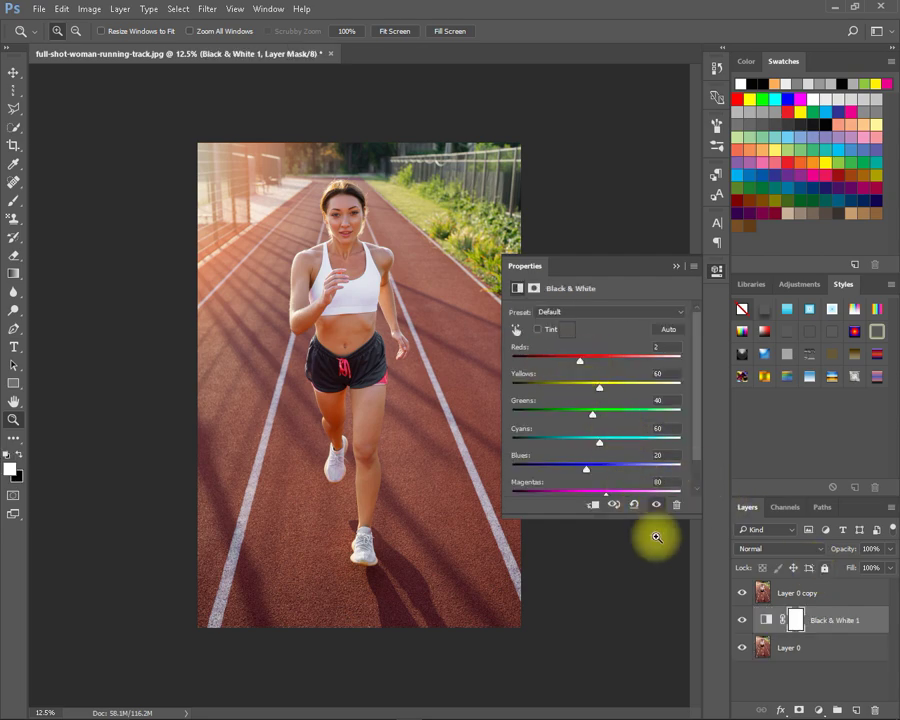
{"action": "left_click", "coordinate": [748, 598]}
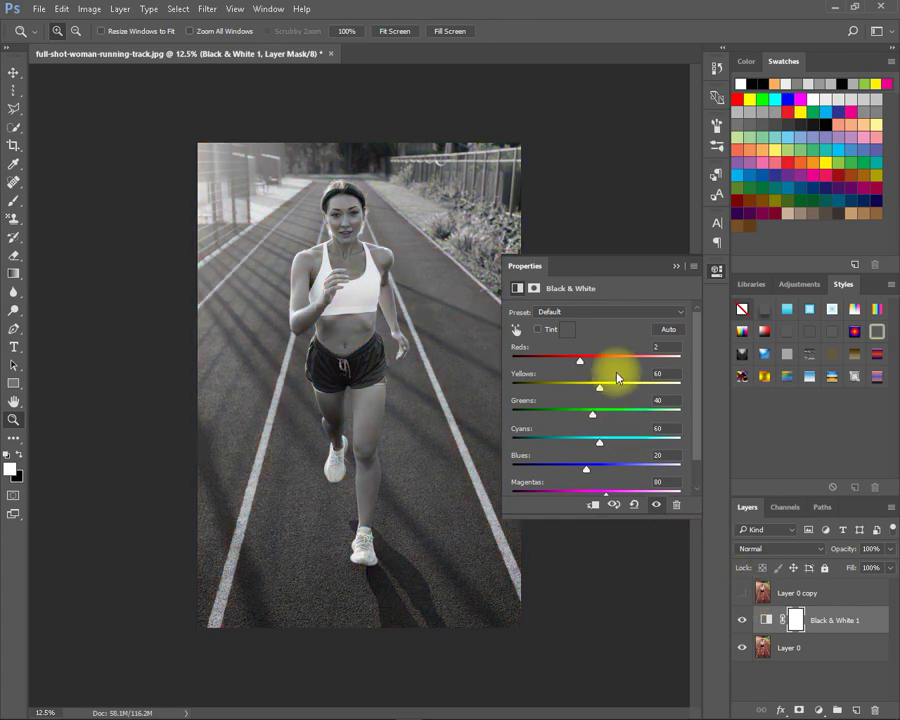
{"action": "left_click_drag", "start_coordinate": [576, 366], "coordinate": [572, 366]}
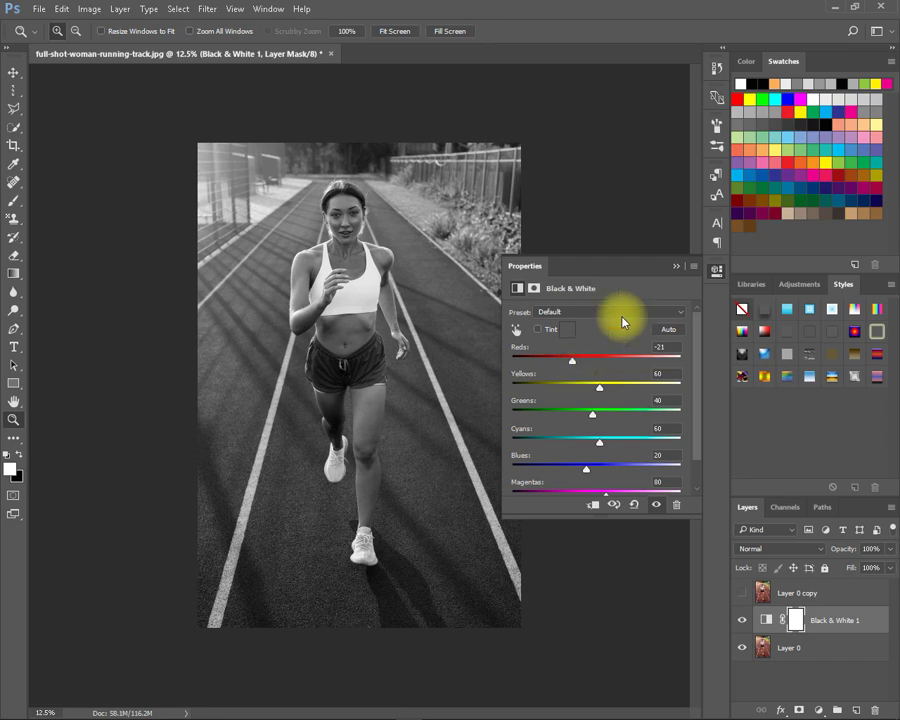
{"action": "left_click", "coordinate": [676, 266]}
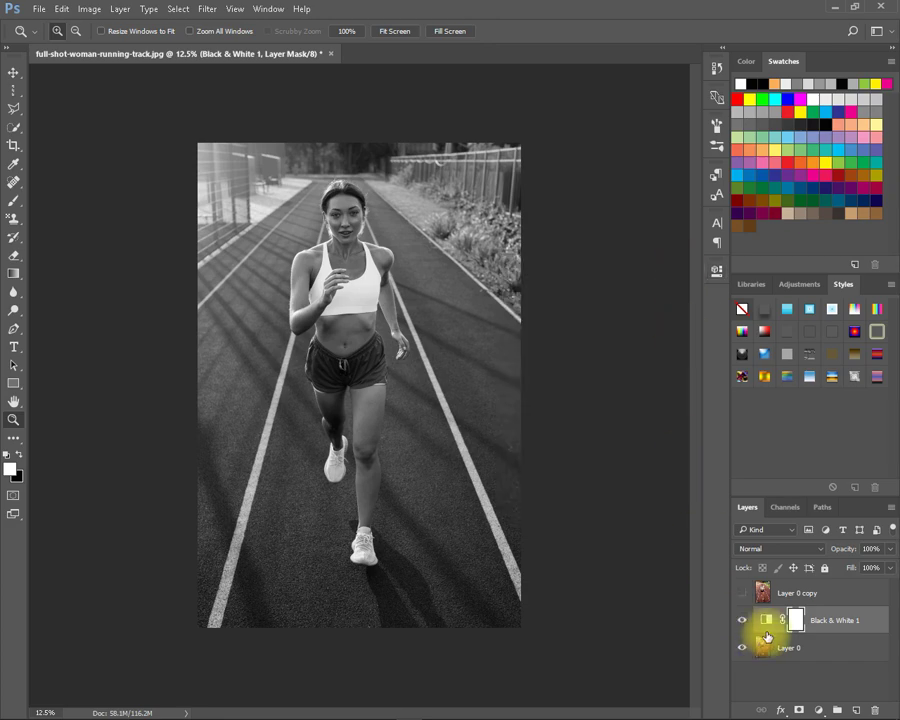
{"action": "left_click", "coordinate": [741, 596]}
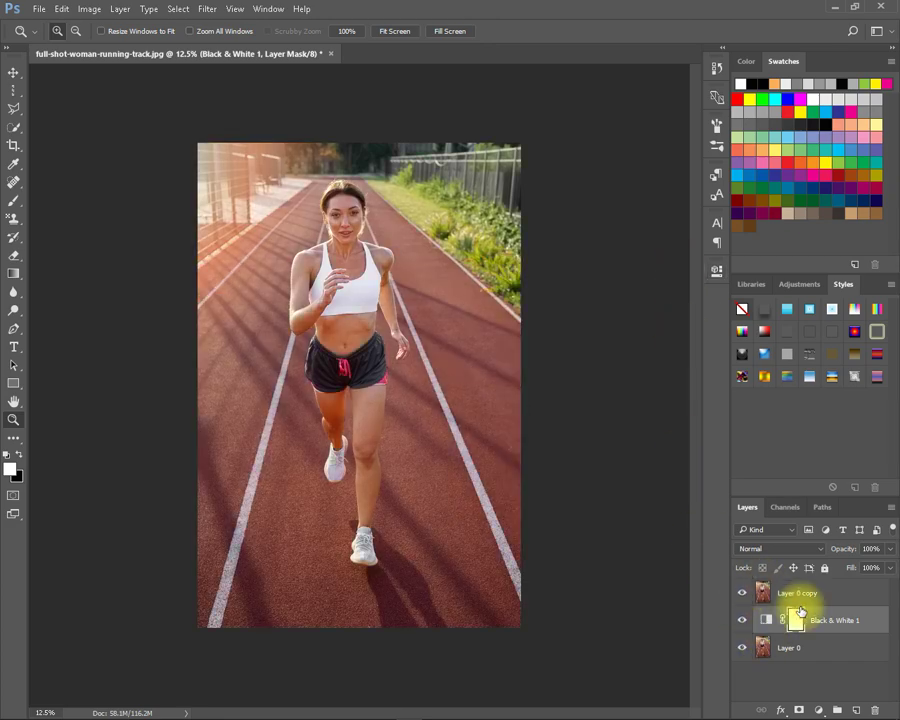
Step: Quick-select the runner's face and body, removing a stray lane-line pick
{"action": "left_click", "coordinate": [14, 127]}
{"action": "key", "text": "bracketright"}
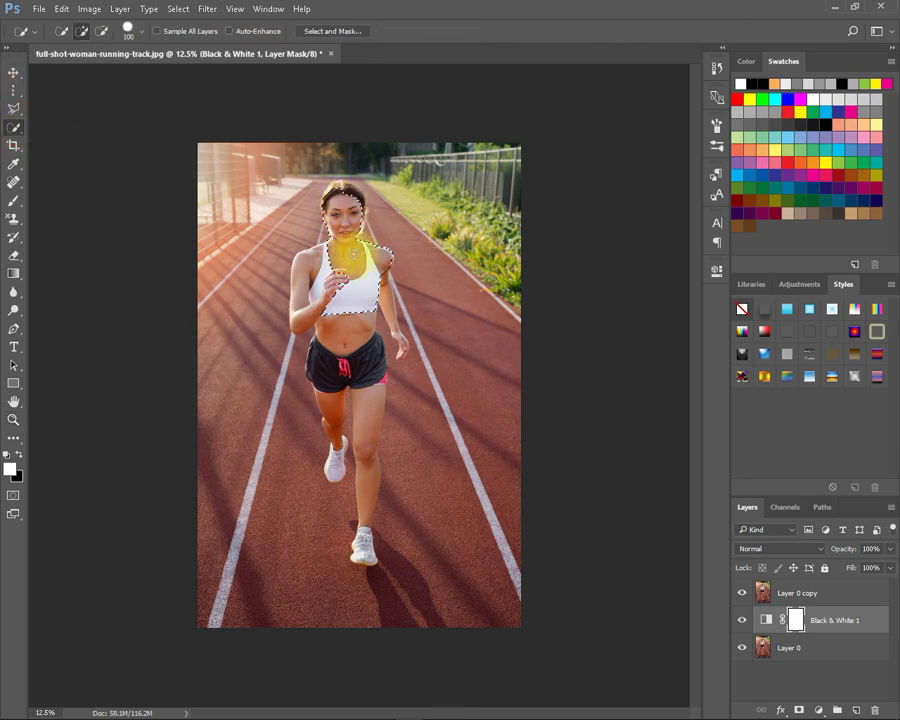
{"action": "mouse_move", "coordinate": [352, 201]}
{"action": "left_mouse_down"}
{"action": "mouse_move", "coordinate": [333, 215]}
{"action": "mouse_move", "coordinate": [311, 301]}
{"action": "mouse_move", "coordinate": [342, 408]}
{"action": "mouse_move", "coordinate": [372, 392]}
{"action": "mouse_move", "coordinate": [340, 437]}
{"action": "left_mouse_up"}
{"action": "key", "text": "z"}
{"action": "left_click", "coordinate": [340, 437]}
{"action": "key", "text": "bracketleft"}
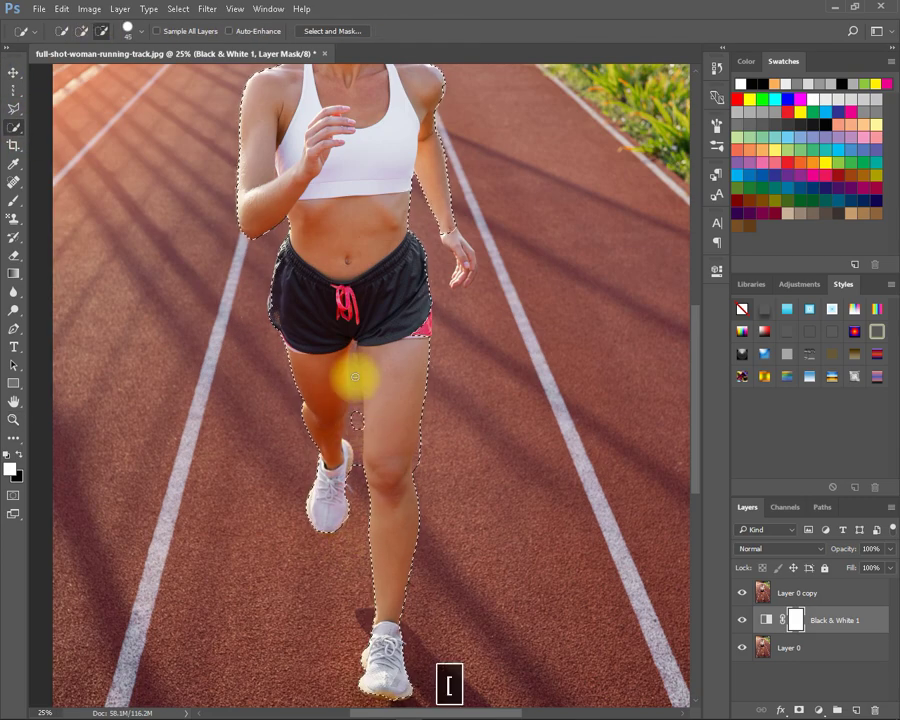
{"action": "scroll", "coordinate": [420, 448], "scroll_direction": "up", "scroll_amount": 3}
{"action": "left_click", "coordinate": [82, 31]}
{"action": "left_click", "coordinate": [456, 396]}
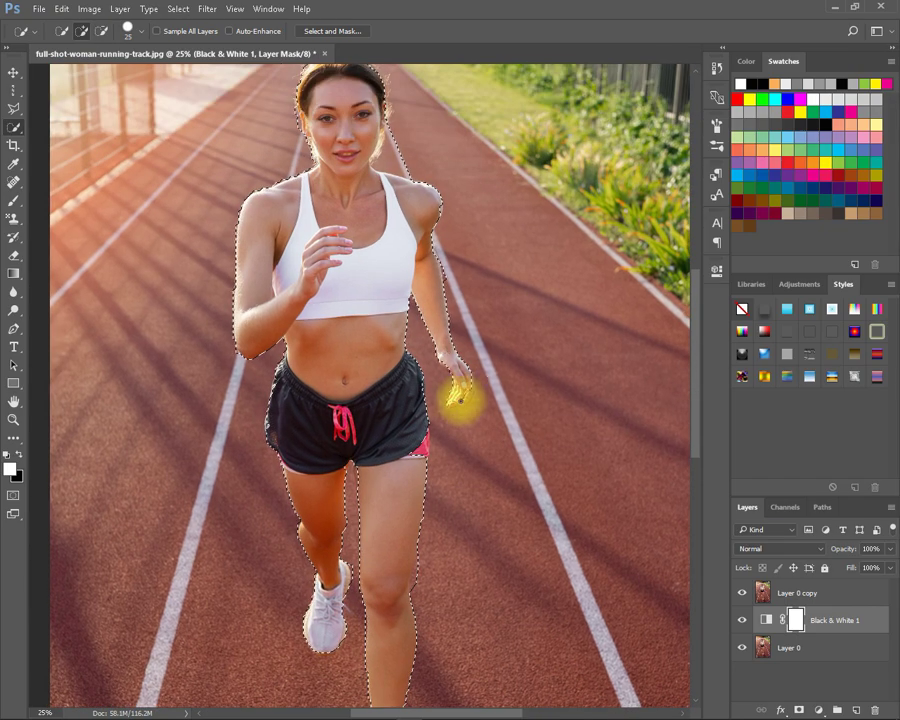
{"action": "key", "text": "ctrl+z"}
Step: Zoom in on the runner's hand and add the palm and fingers with an 8-pixel brush
{"action": "key", "text": "z"}
{"action": "left_click", "coordinate": [461, 392]}
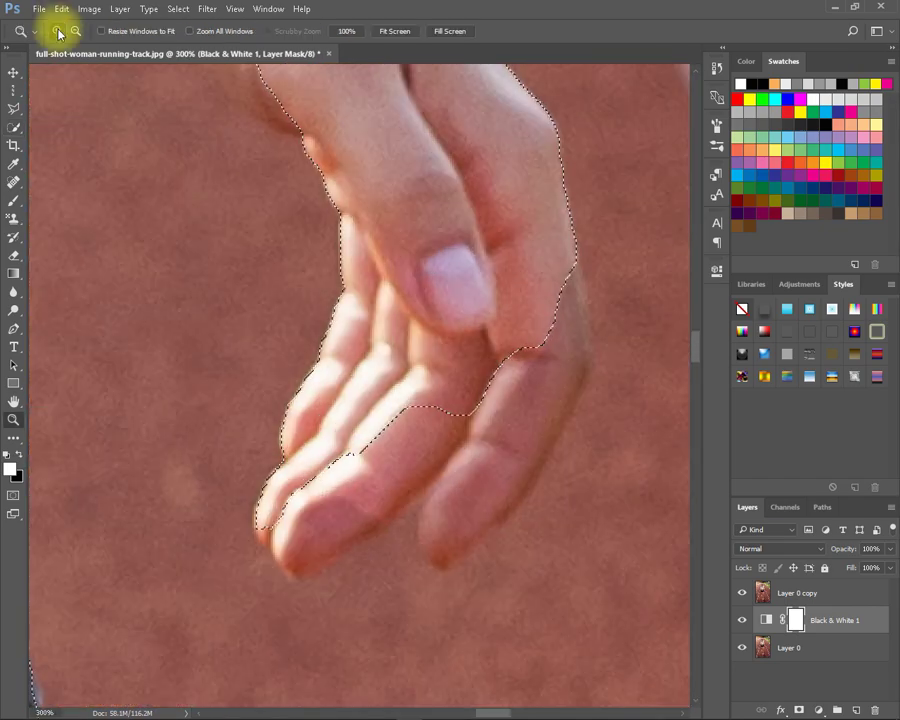
{"action": "left_click", "coordinate": [14, 127]}
{"action": "left_click", "coordinate": [548, 316]}
{"action": "key", "text": "ctrl+z"}
{"action": "key", "text": "bracketleft"}
{"action": "key", "text": "bracketleft"}
{"action": "key", "text": "bracketleft"}
{"action": "key", "text": "bracketleft"}
{"action": "key", "text": "bracketleft"}
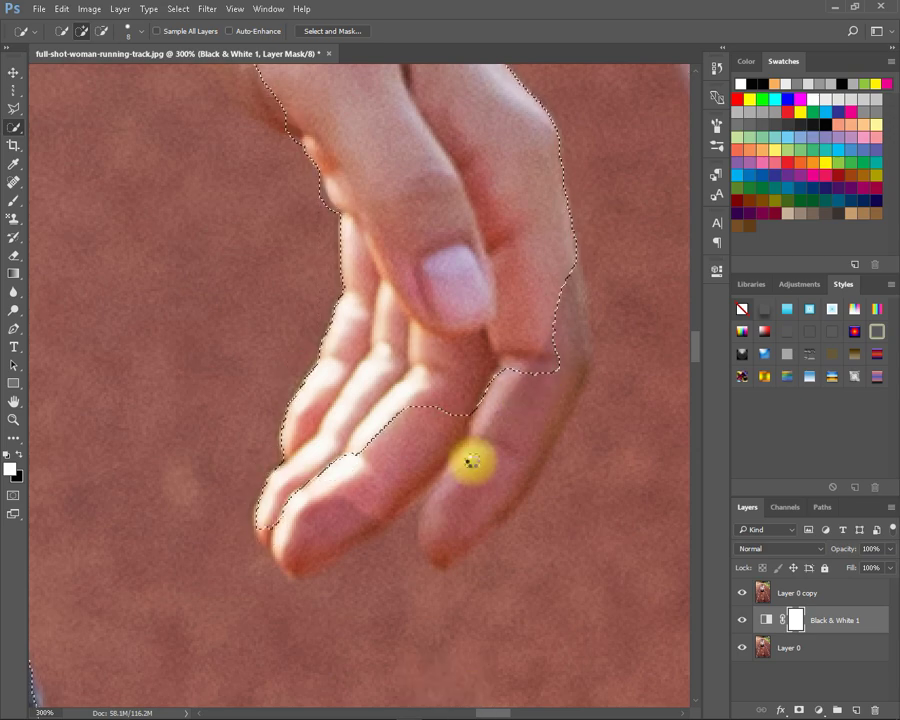
{"action": "mouse_move", "coordinate": [395, 455]}
{"action": "left_mouse_down"}
{"action": "mouse_move", "coordinate": [351, 522]}
{"action": "mouse_move", "coordinate": [438, 424]}
{"action": "mouse_move", "coordinate": [366, 490]}
{"action": "mouse_move", "coordinate": [453, 452]}
{"action": "mouse_move", "coordinate": [490, 418]}
{"action": "left_mouse_up"}
Step: Add a layer mask from the runner selection to Layer 0 copy and fit the image on screen
{"action": "key", "text": "ctrl+0"}
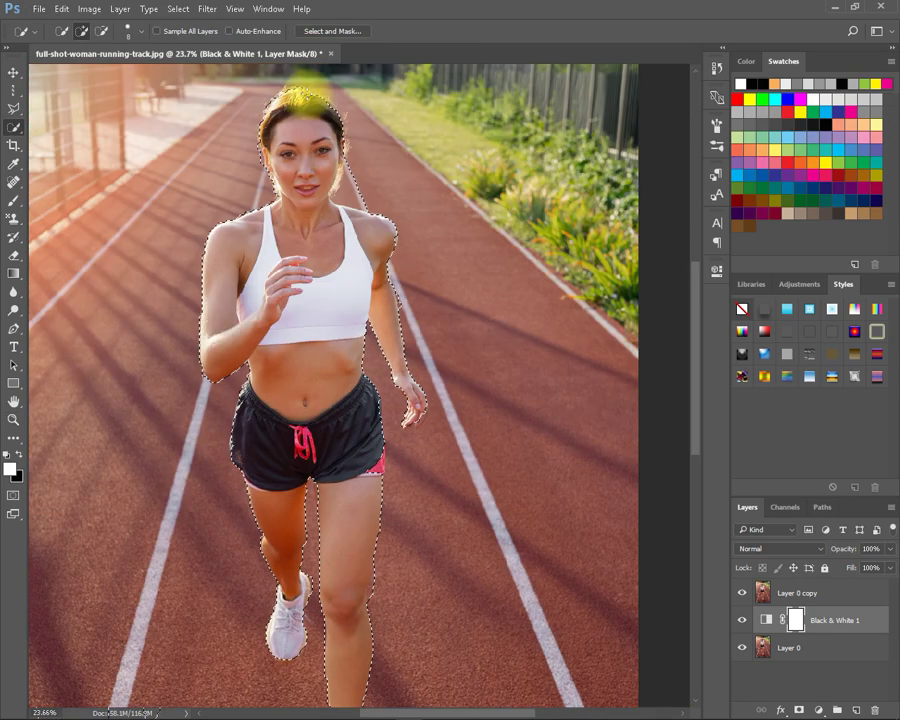
{"action": "scroll", "coordinate": [365, 246], "scroll_direction": "down", "scroll_amount": 2}
{"action": "scroll", "coordinate": [365, 246], "scroll_direction": "up", "scroll_amount": 1}
{"action": "left_click", "coordinate": [798, 710]}
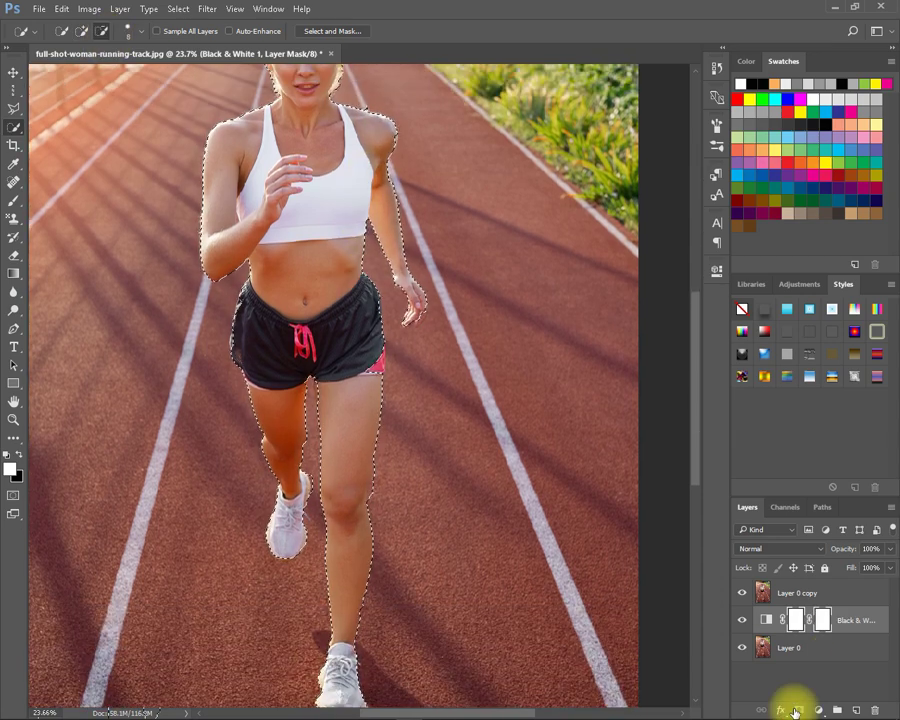
{"action": "key", "text": "alt+bracketright"}
{"action": "left_click", "coordinate": [798, 710]}
{"action": "key", "text": "ctrl+0"}
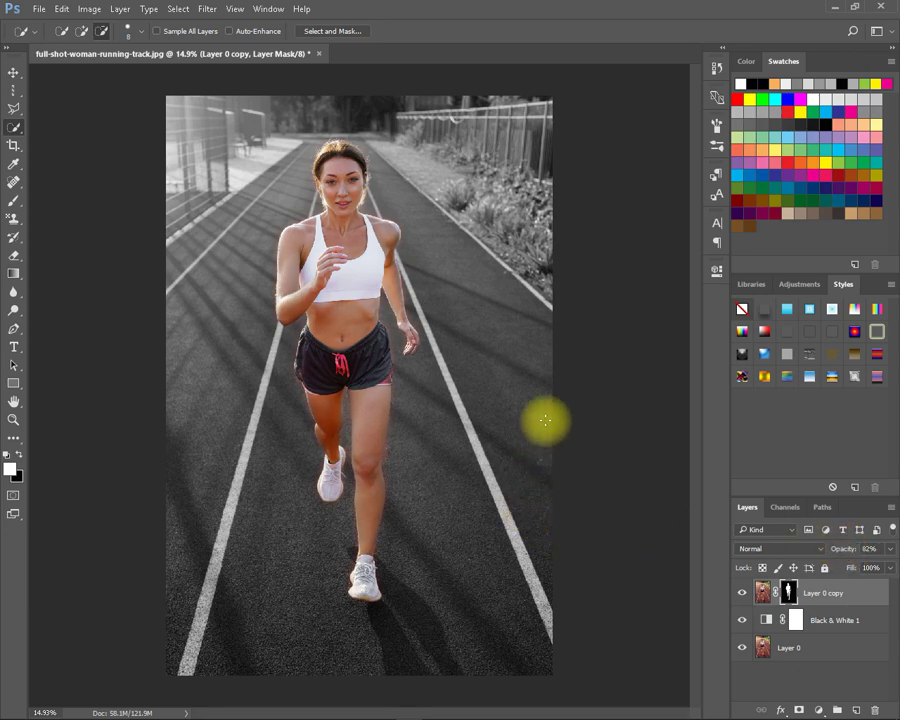
Step: Reopen Black & White 1 and raise its Reds value to 27
{"action": "left_click", "coordinate": [830, 648]}
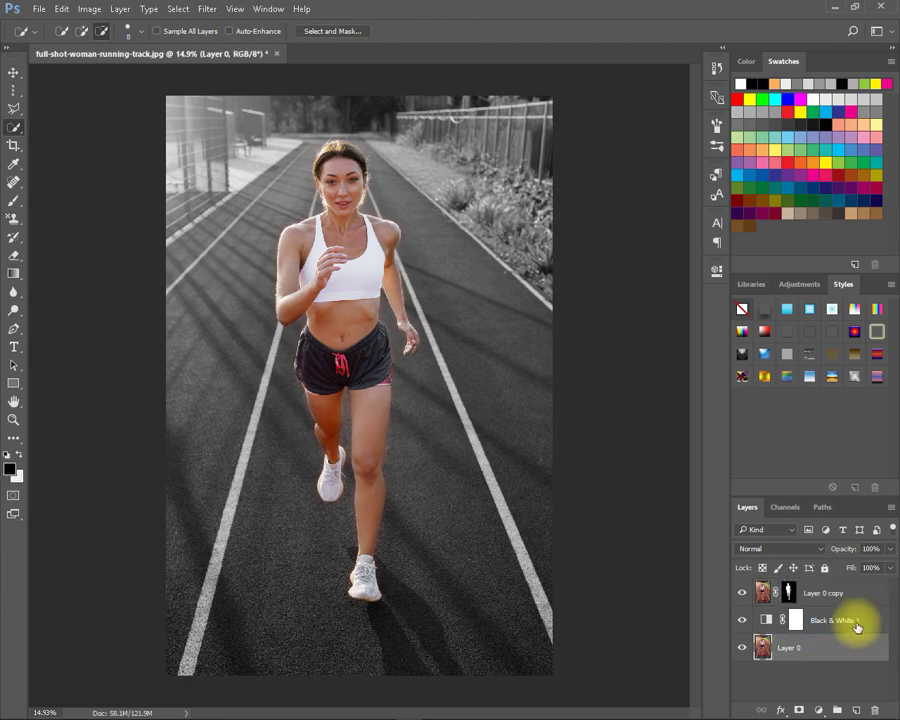
{"action": "left_click", "coordinate": [860, 618]}
{"action": "double_click", "coordinate": [766, 620]}
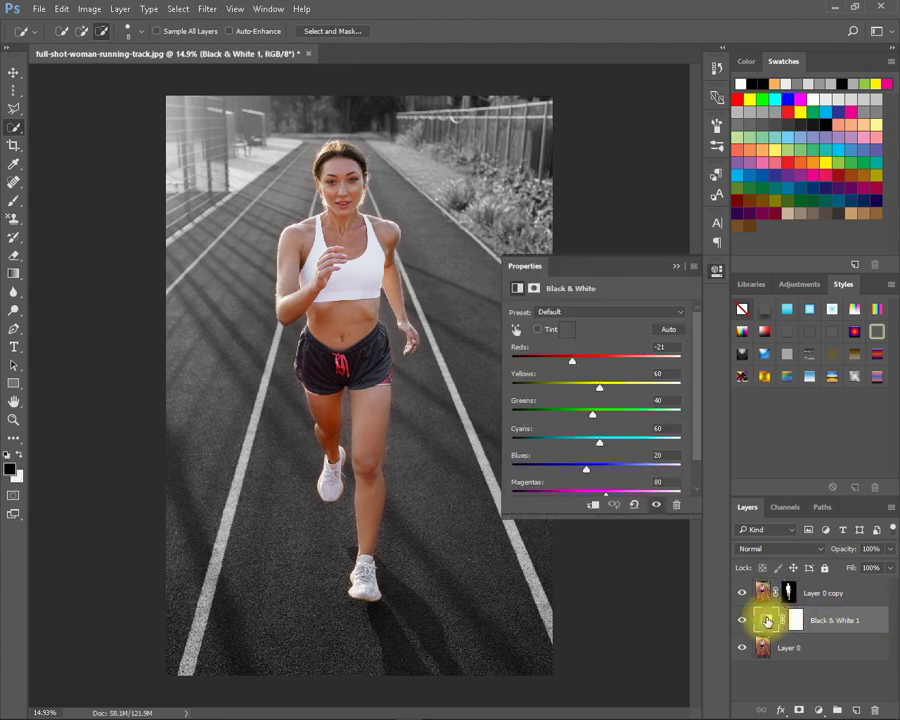
{"action": "left_click_drag", "start_coordinate": [575, 362], "coordinate": [593, 369]}
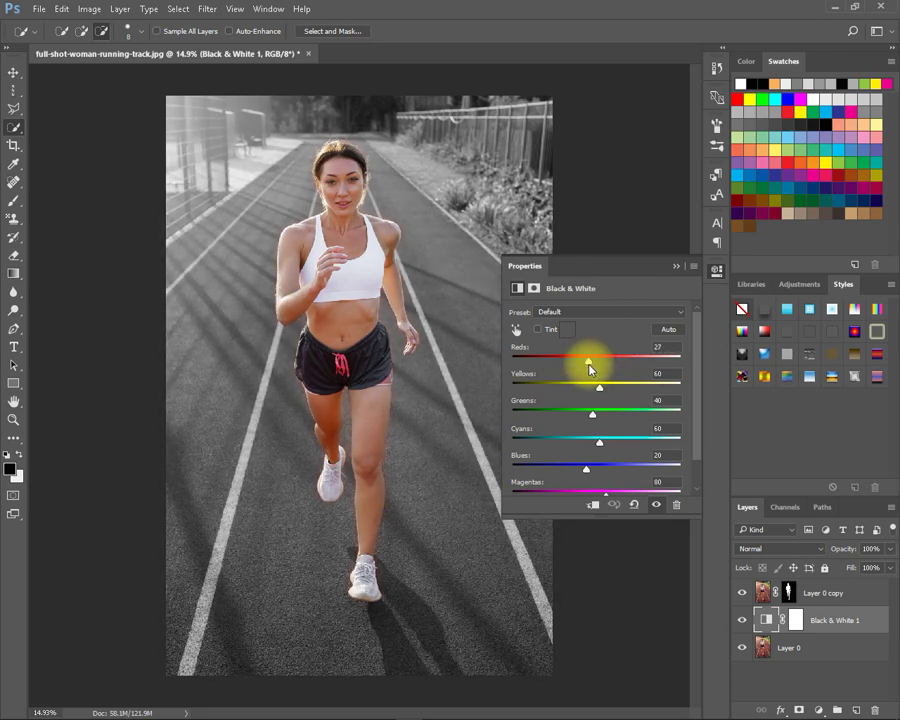
{"action": "key", "text": "Return"}
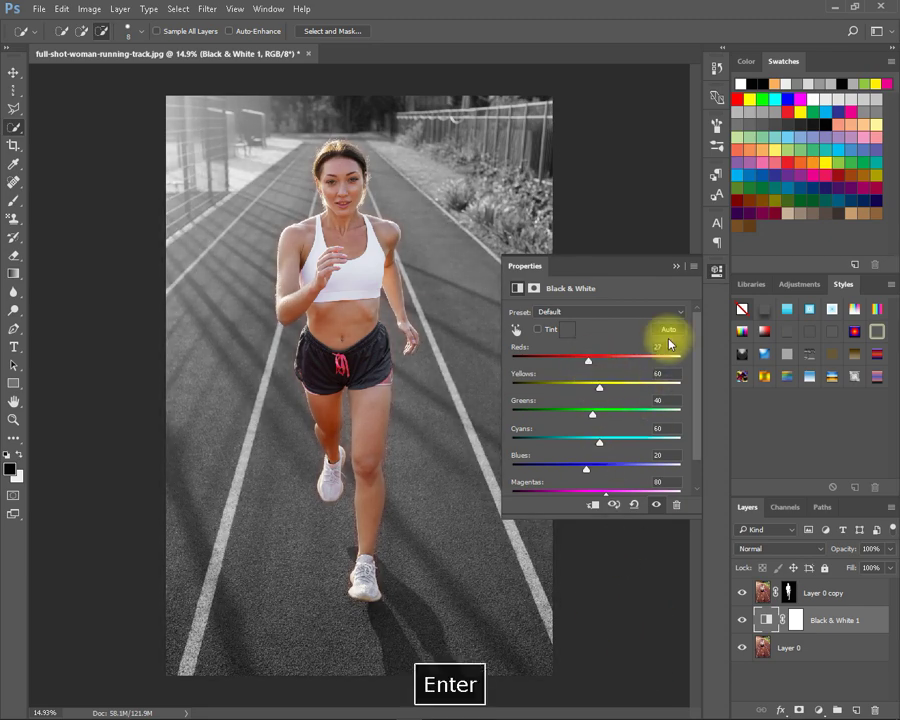
{"action": "left_click", "coordinate": [674, 270]}
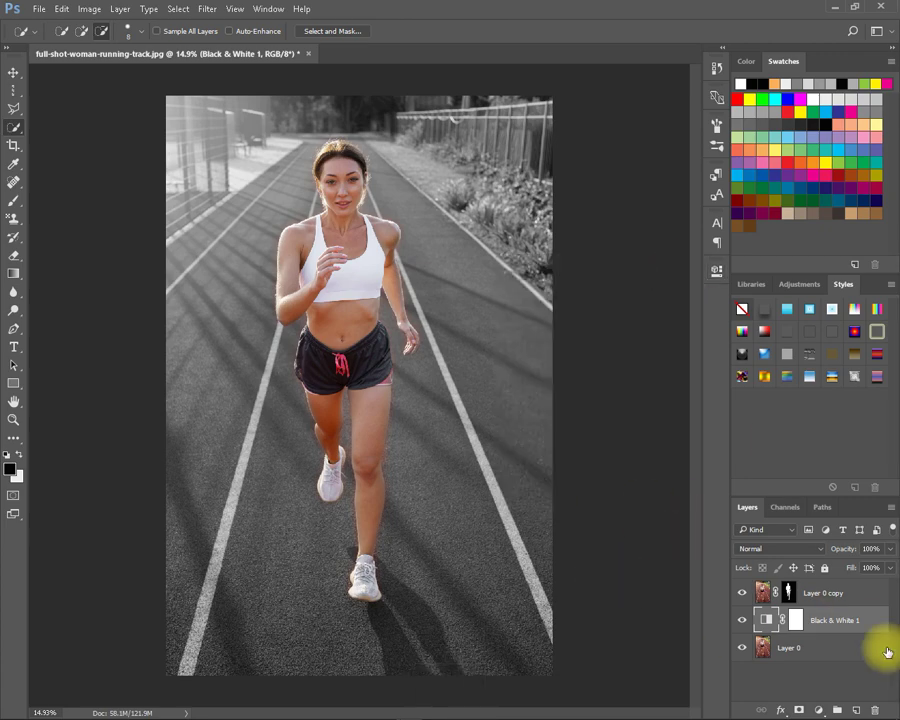
{"action": "left_click", "coordinate": [866, 593]}
Step: Add a new layer and type the headline text 'LET'S START'
{"action": "left_click", "coordinate": [856, 709]}
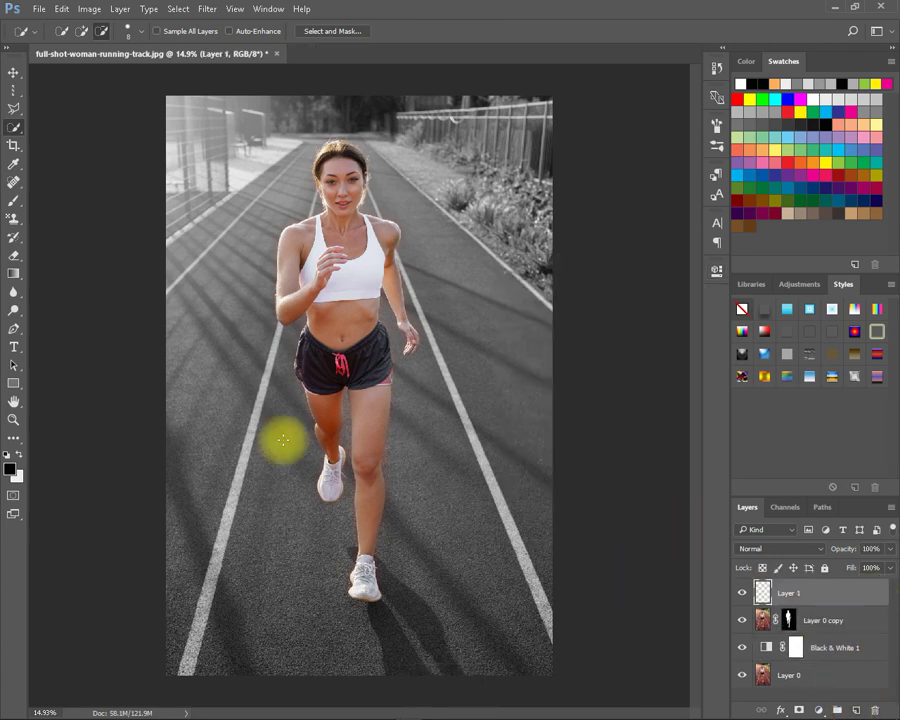
{"action": "left_click", "coordinate": [12, 348]}
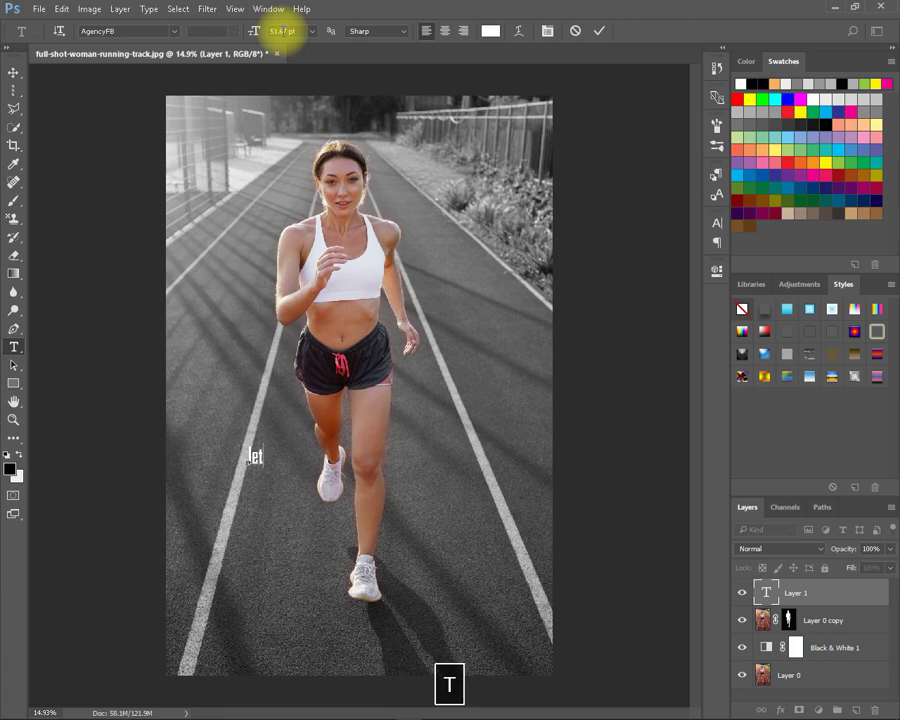
{"action": "key", "text": "BackSpace"}
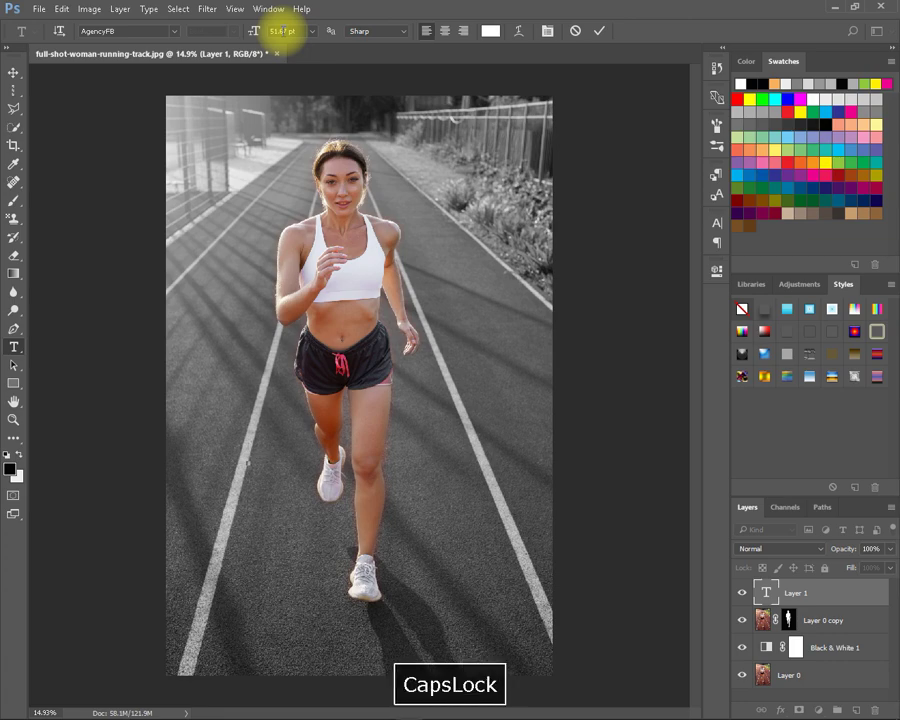
{"action": "type", "text": "LET'"}
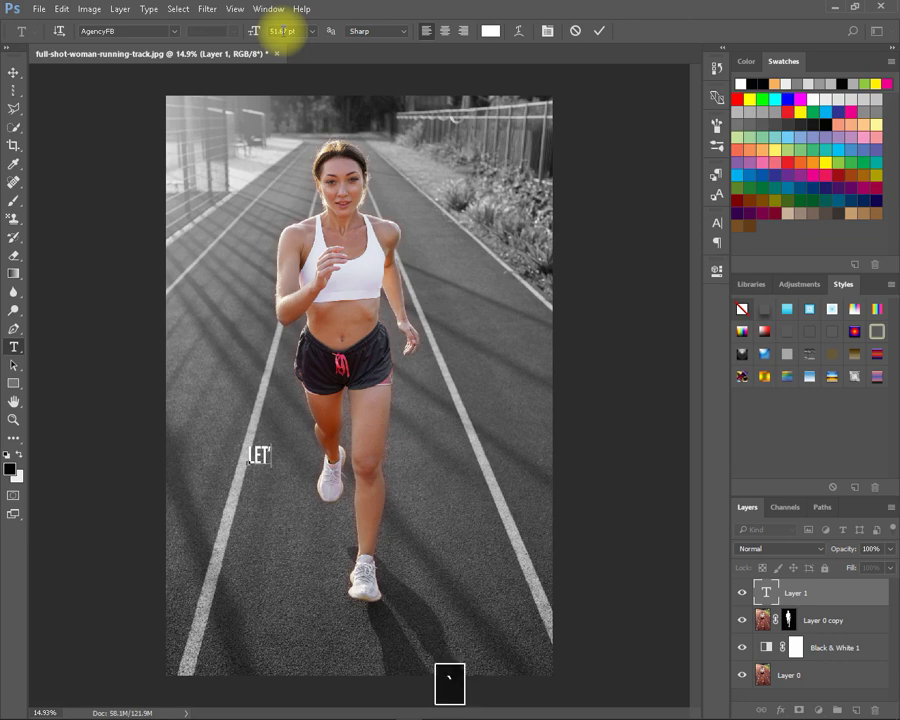
{"action": "type", "text": "S START"}
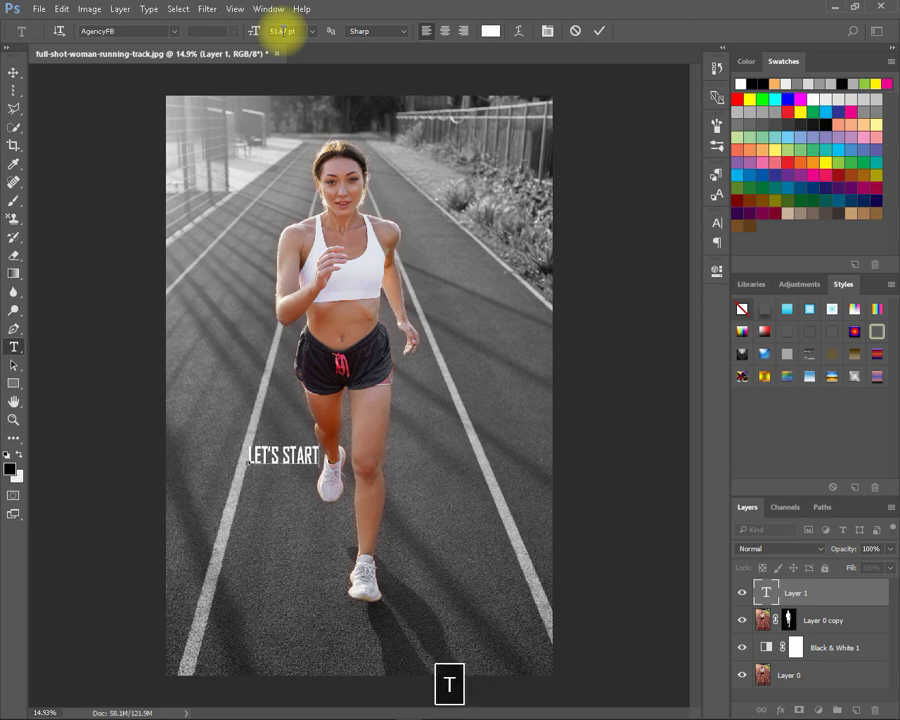
{"action": "left_click", "coordinate": [12, 73]}
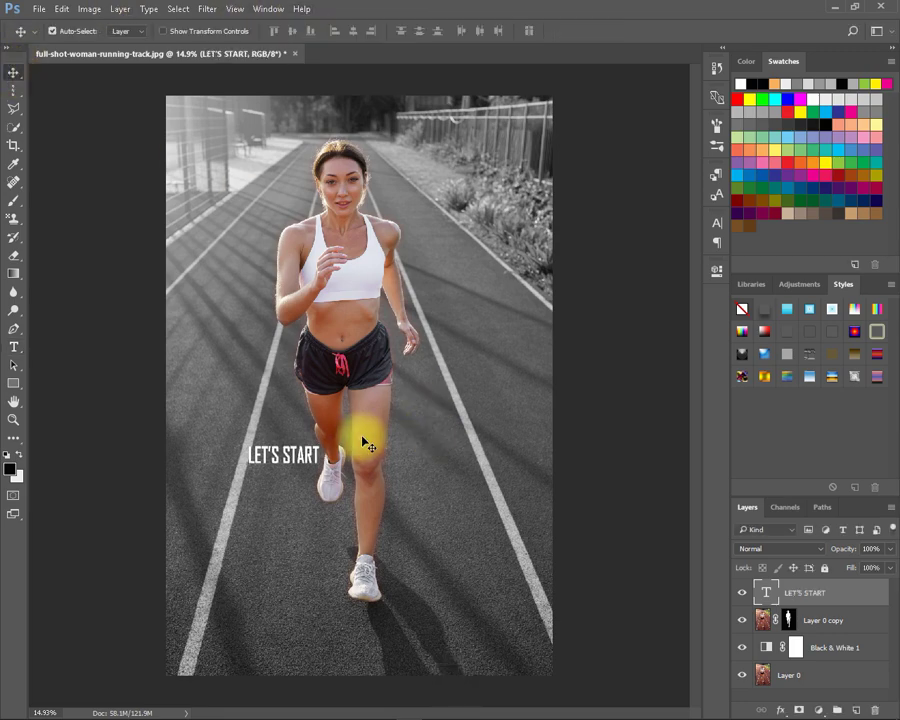
Step: Scale LET'S START up about 377% around its centre, low over the track
{"action": "key", "text": "ctrl+t"}
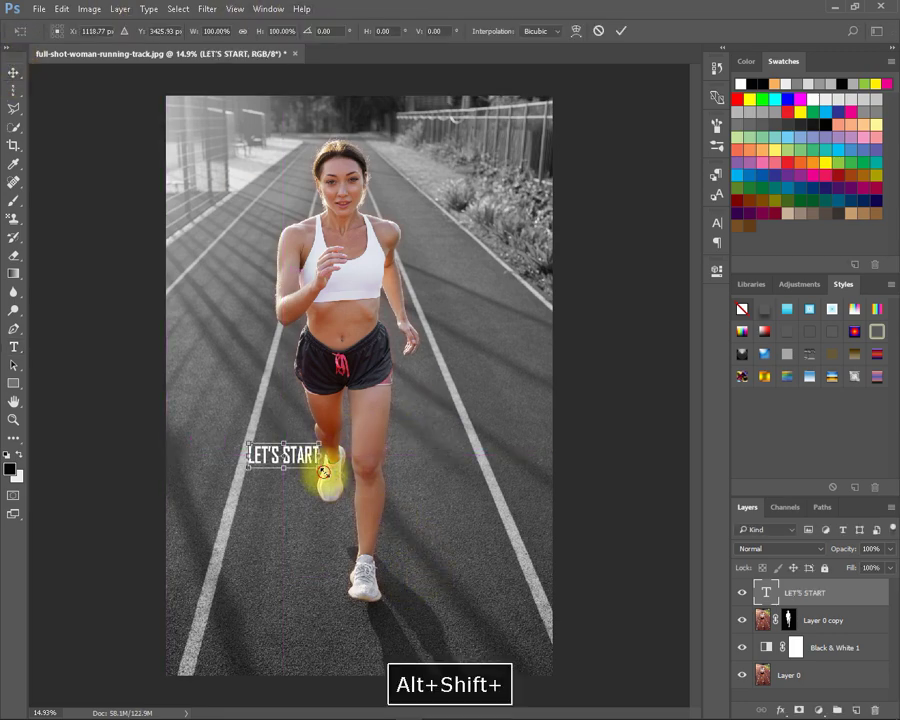
{"action": "left_click_drag", "start_coordinate": [323, 471], "coordinate": [432, 557]}
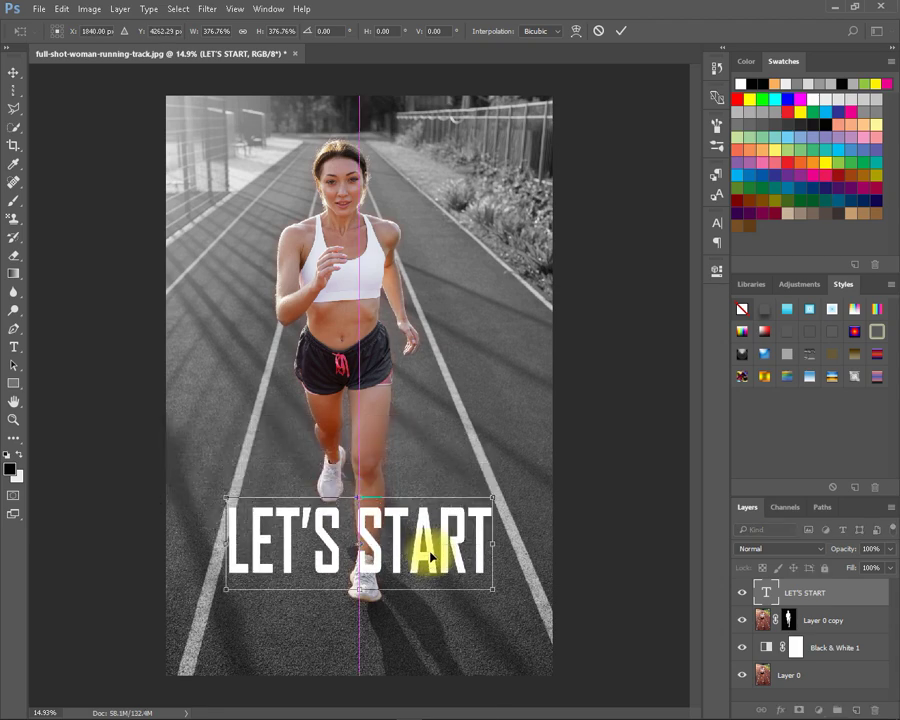
{"action": "key", "text": "Return"}
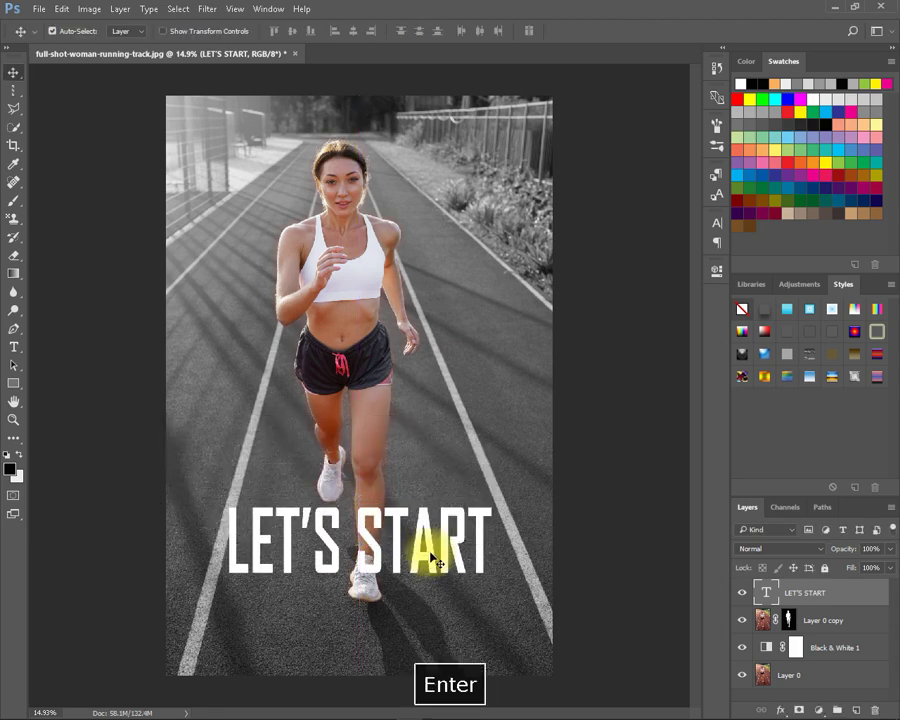
{"action": "left_click", "coordinate": [19, 350]}
Step: Change the LET'S START lettering's font family to Impact
{"action": "left_click_drag", "start_coordinate": [490, 553], "coordinate": [217, 532]}
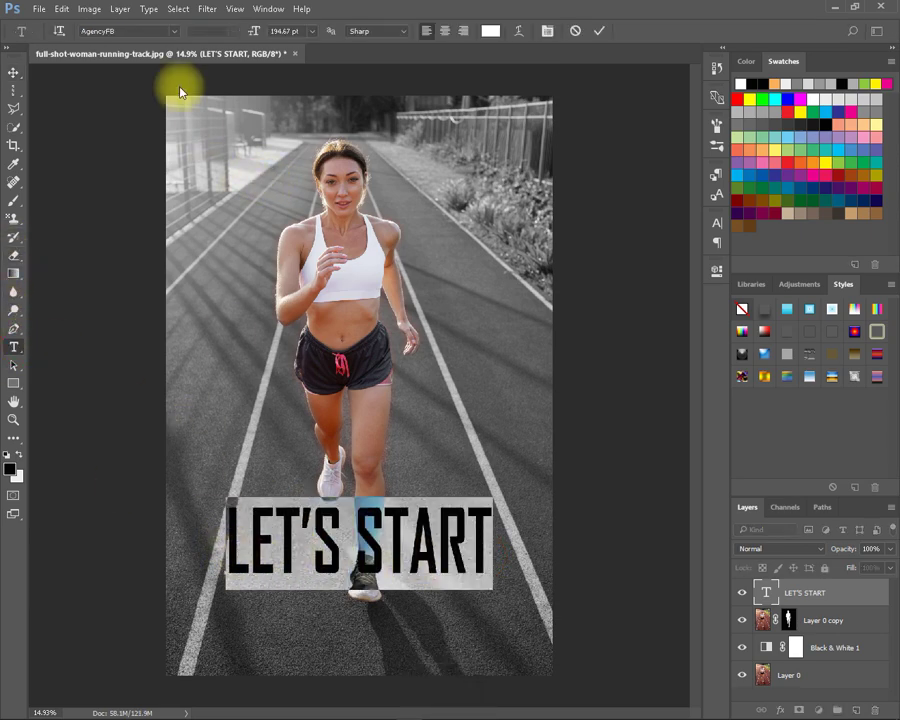
{"action": "left_click", "coordinate": [175, 32]}
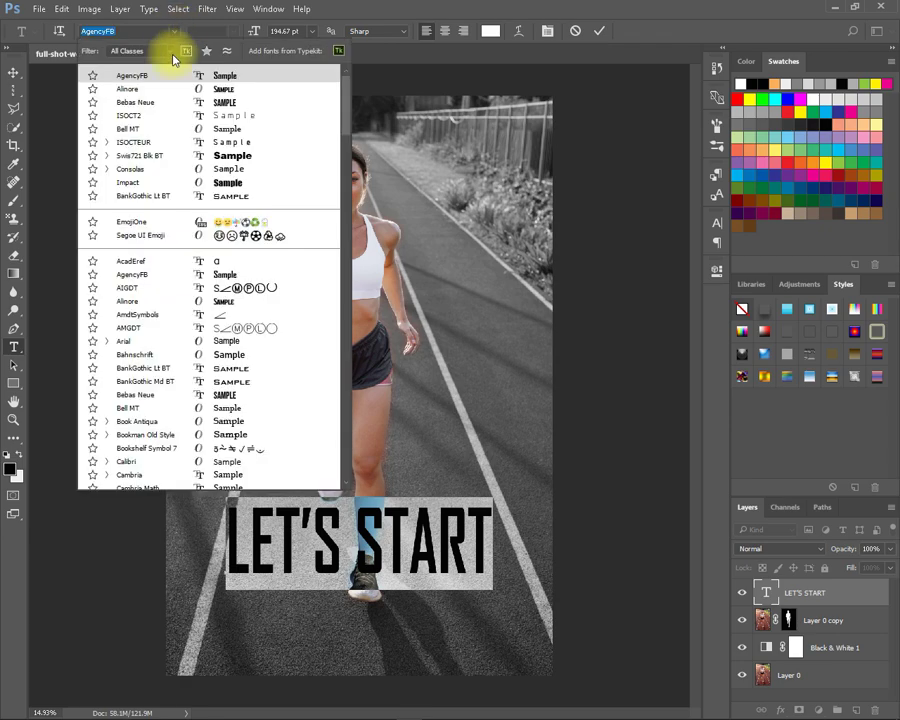
{"action": "left_click", "coordinate": [177, 184]}
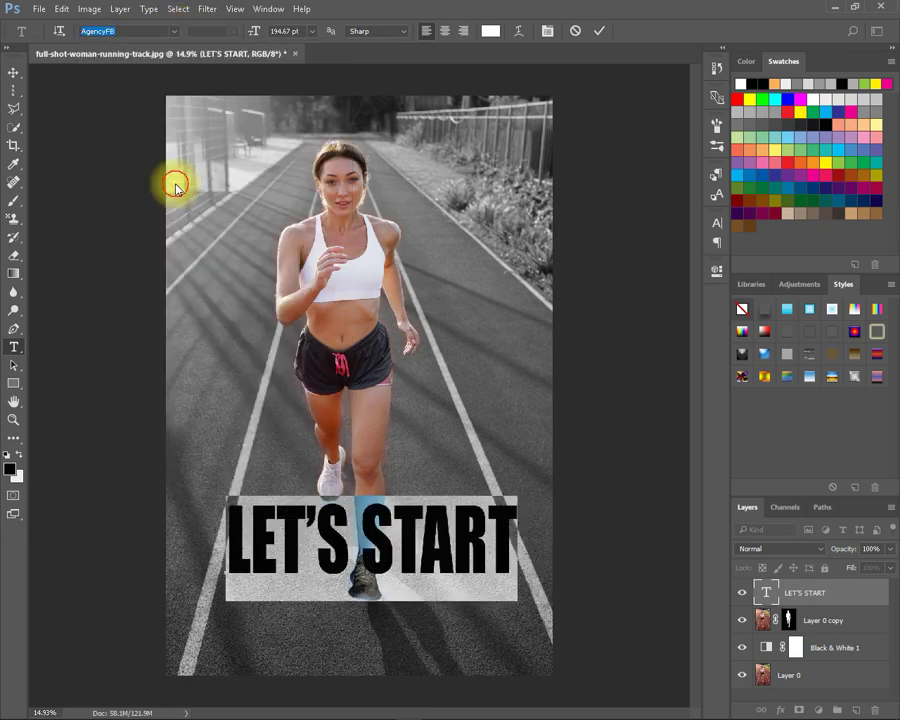
{"action": "left_click", "coordinate": [436, 457]}
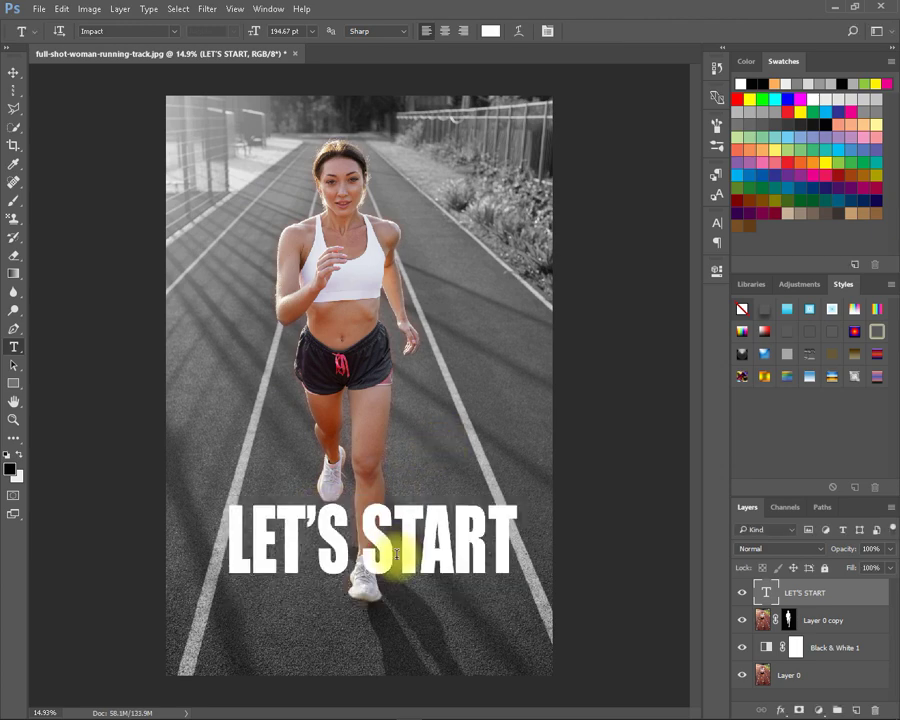
{"action": "left_click", "coordinate": [13, 72]}
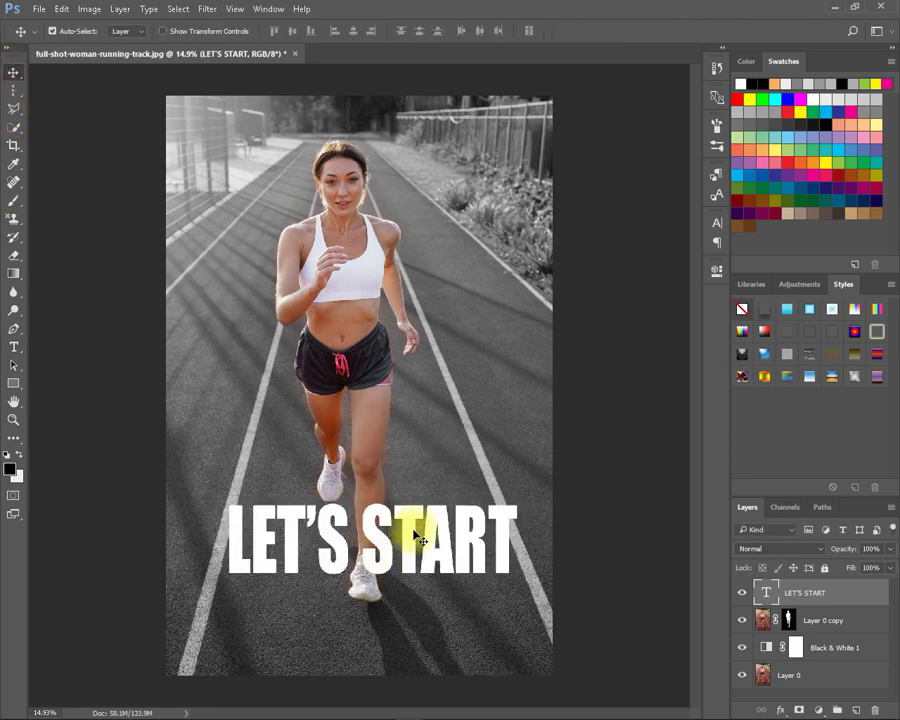
Step: Nudge LET'S START slightly down, copy its letter shapes, and hide the text layer
{"action": "mouse_move", "coordinate": [407, 556]}
{"action": "left_mouse_down"}
{"action": "mouse_move", "coordinate": [393, 569]}
{"action": "mouse_move", "coordinate": [403, 568]}
{"action": "left_mouse_up"}
{"action": "left_click", "coordinate": [764, 592], "text": "ctrl"}
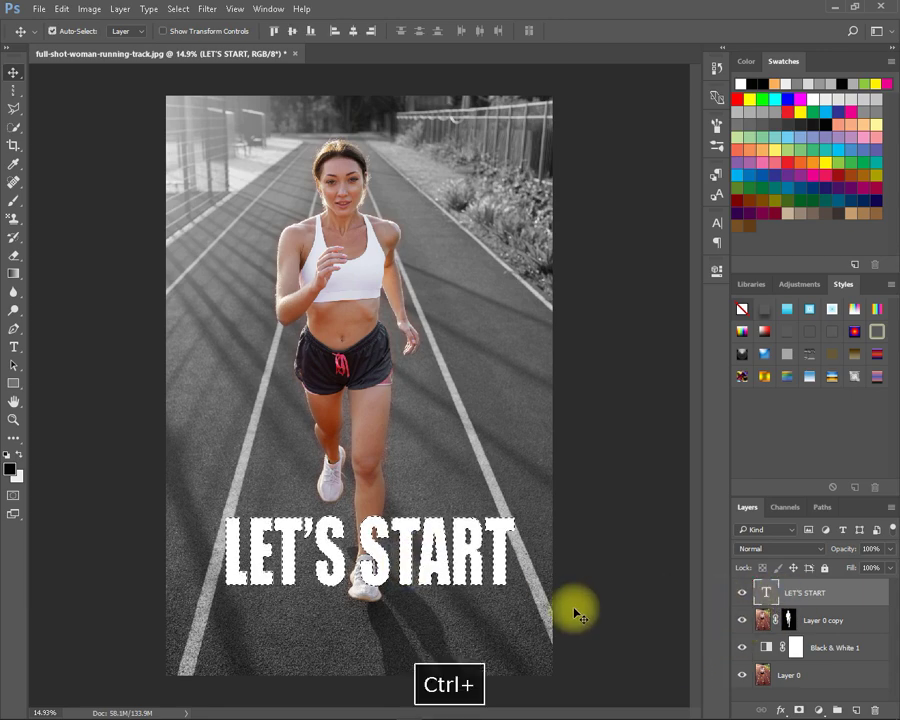
{"action": "key", "text": "ctrl+c"}
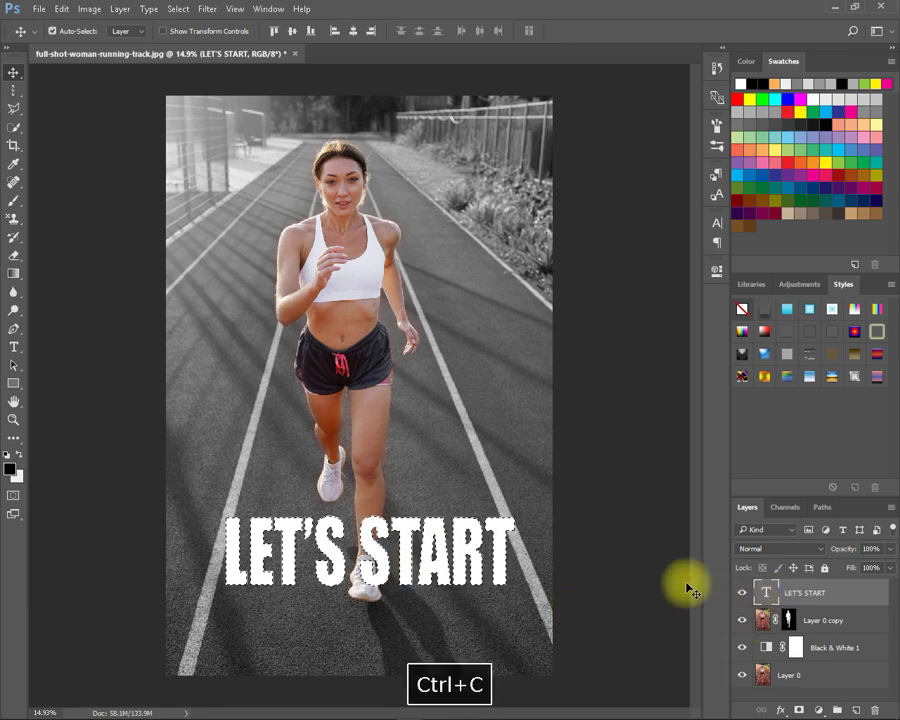
{"action": "left_click", "coordinate": [741, 594]}
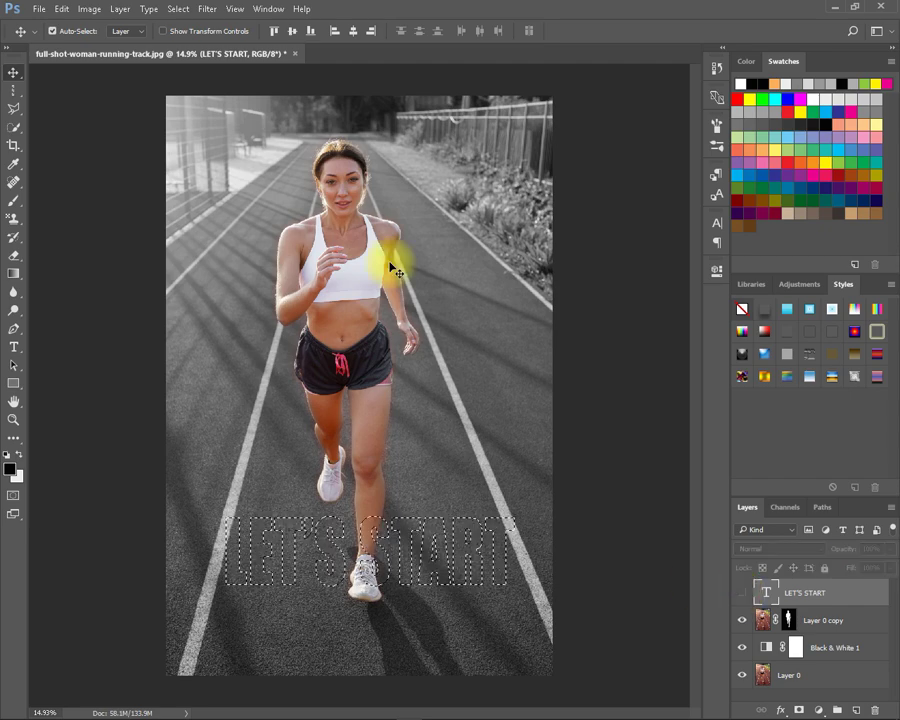
{"action": "key", "text": "ctrl+d"}
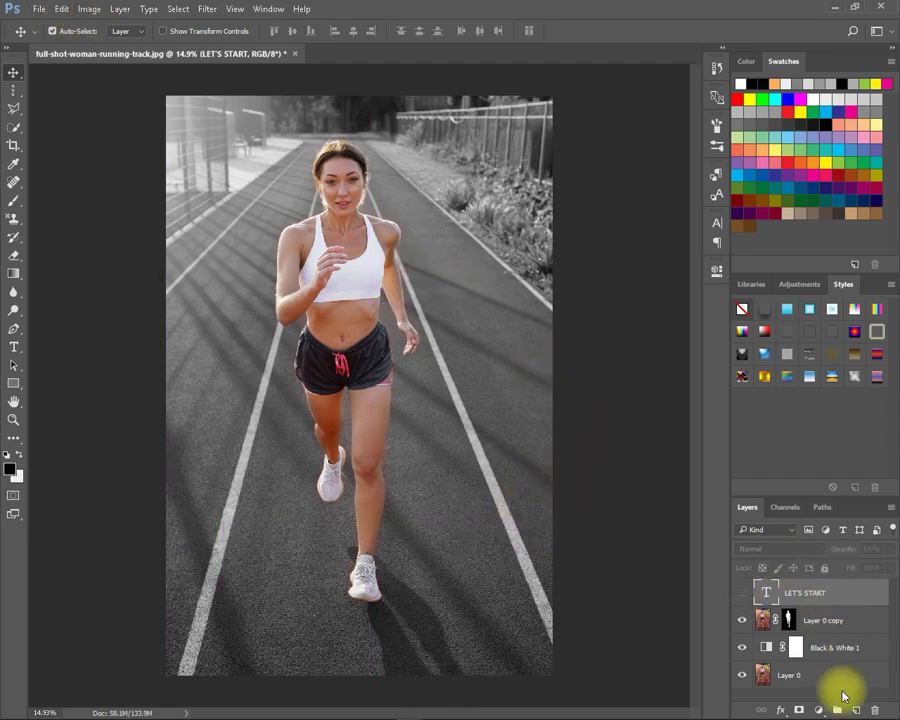
Step: Add a new empty Layer 1 above the hidden text layer
{"action": "left_click", "coordinate": [207, 9]}
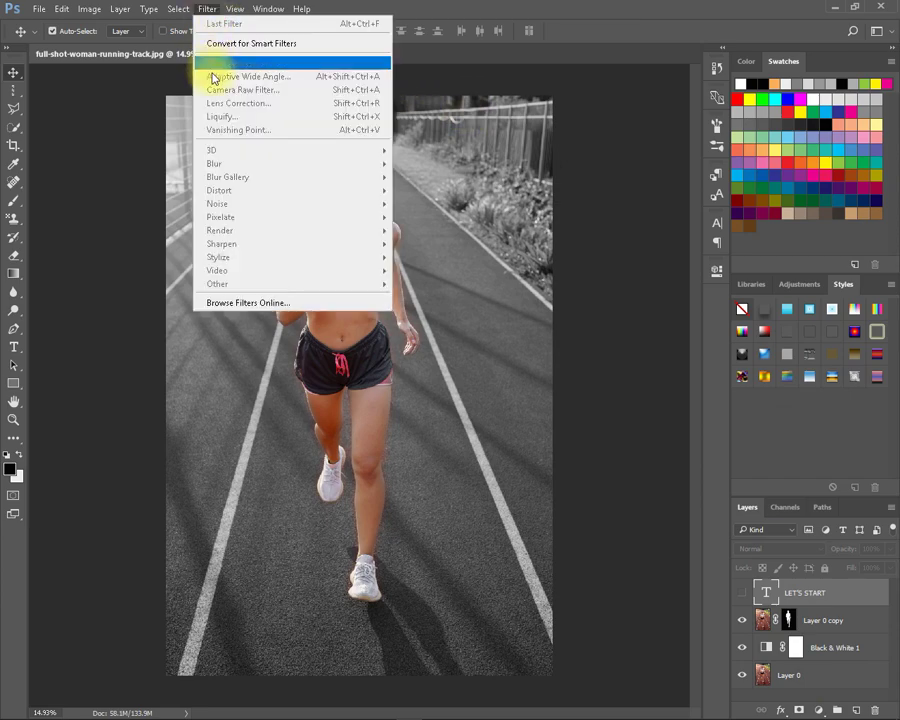
{"action": "left_click", "coordinate": [540, 342]}
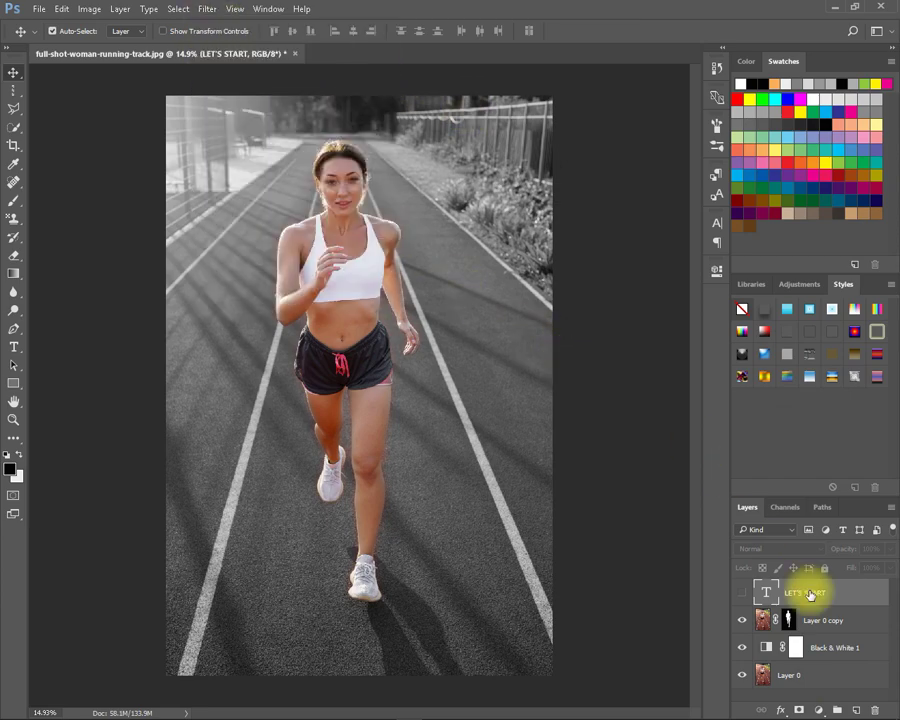
{"action": "left_click", "coordinate": [857, 709]}
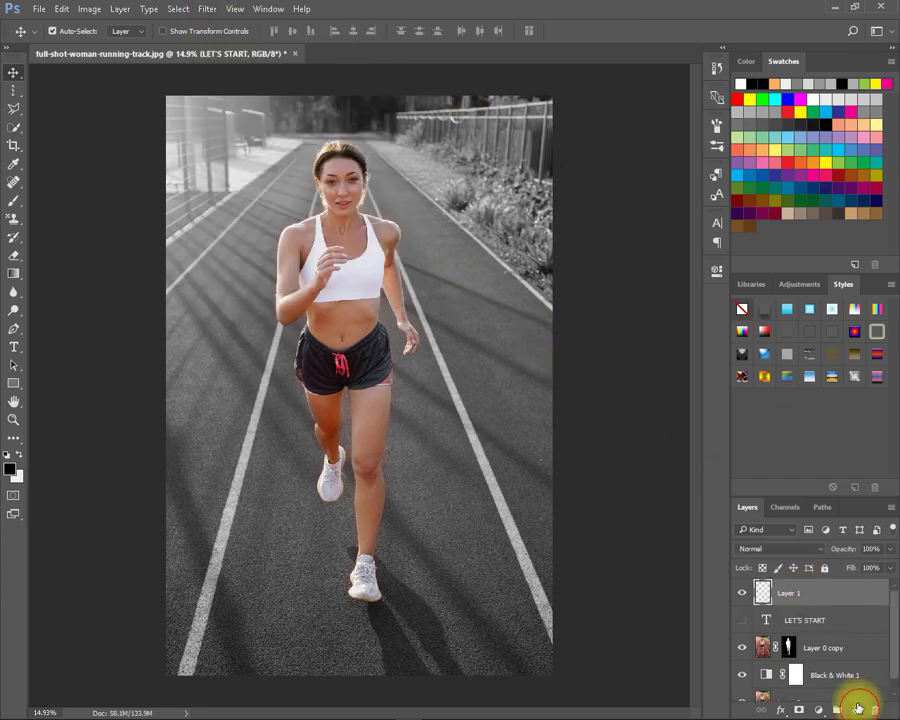
{"action": "left_click", "coordinate": [207, 9]}
Step: In Vanishing Point, place four plane corners along the lane lines down to the bottom edge
{"action": "key", "text": "Escape"}
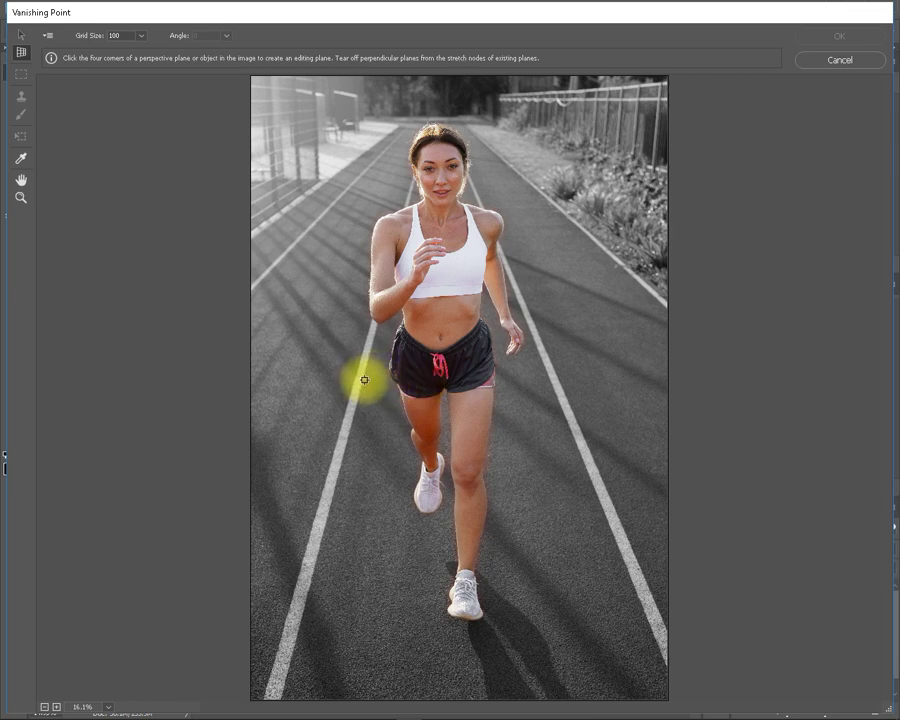
{"action": "left_click", "coordinate": [364, 379]}
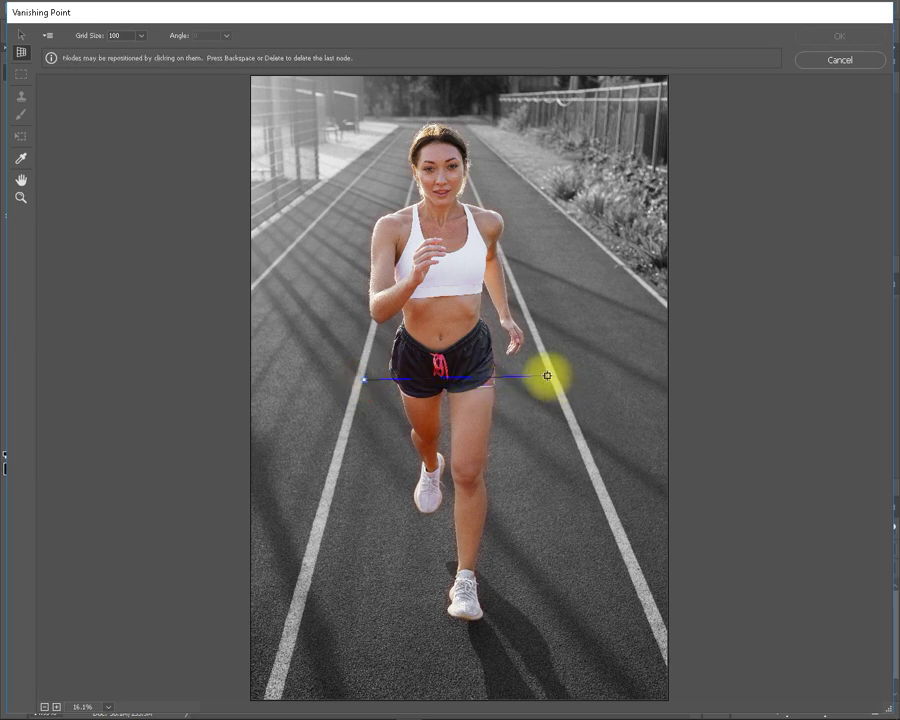
{"action": "left_click", "coordinate": [547, 376]}
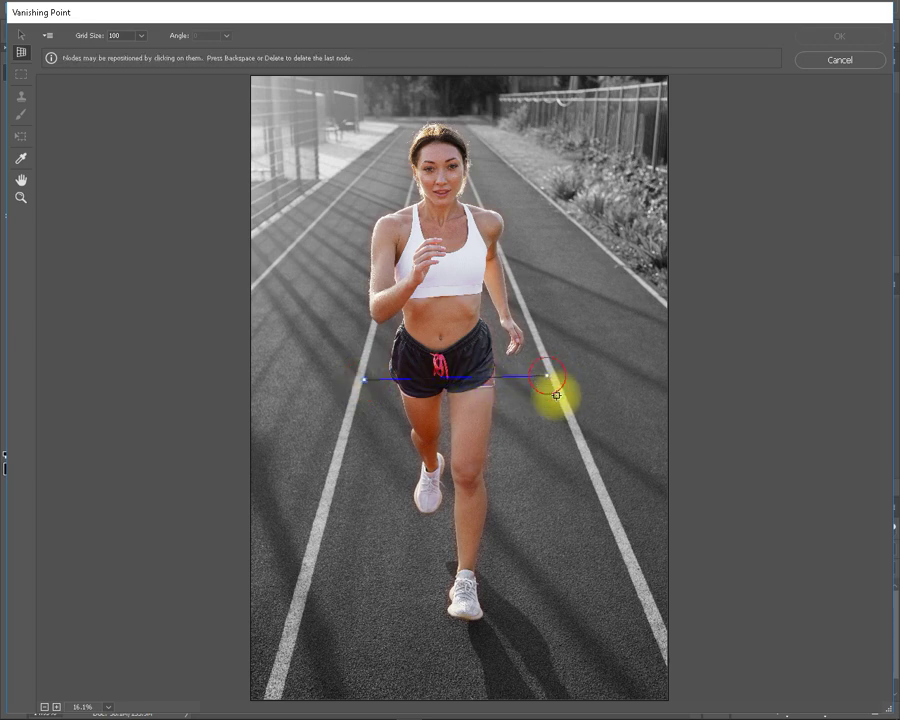
{"action": "left_click", "coordinate": [663, 662]}
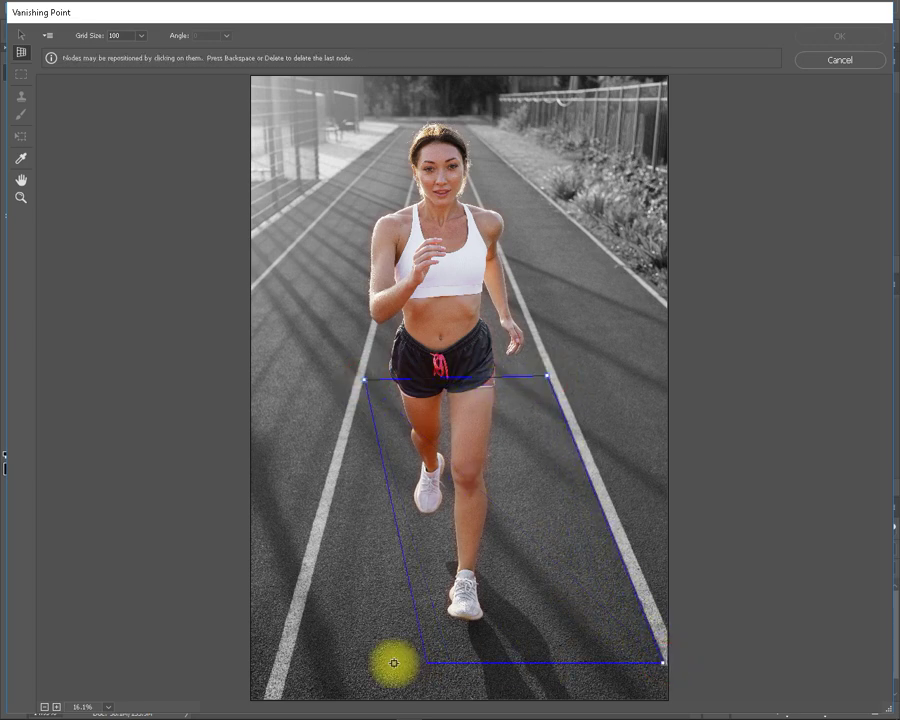
{"action": "left_click", "coordinate": [287, 676]}
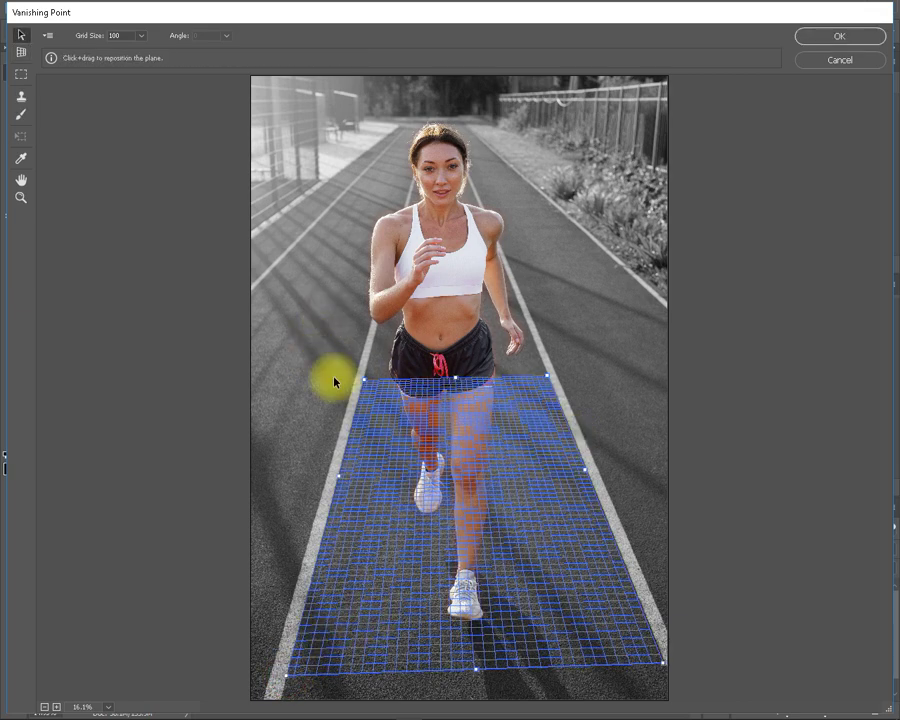
Step: Paste the lettering onto the perspective plane, scale it between the lane lines, and apply it
{"action": "key", "text": "ctrl+v"}
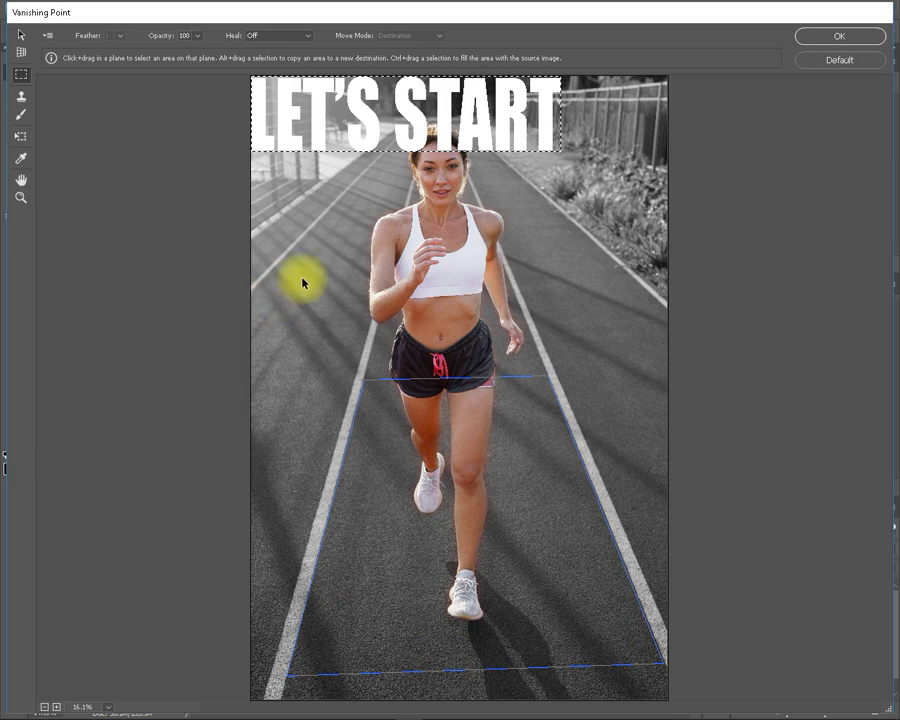
{"action": "key", "text": "ctrl+t"}
{"action": "left_click_drag", "start_coordinate": [431, 168], "coordinate": [338, 502]}
{"action": "left_click_drag", "start_coordinate": [573, 537], "coordinate": [512, 558]}
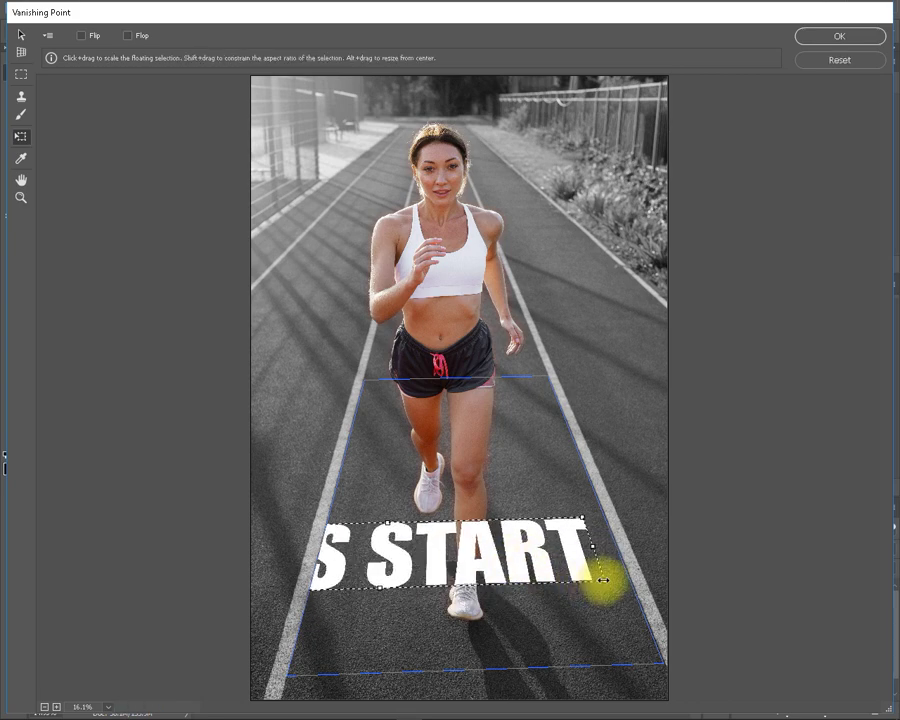
{"action": "left_click_drag", "start_coordinate": [599, 579], "coordinate": [570, 567]}
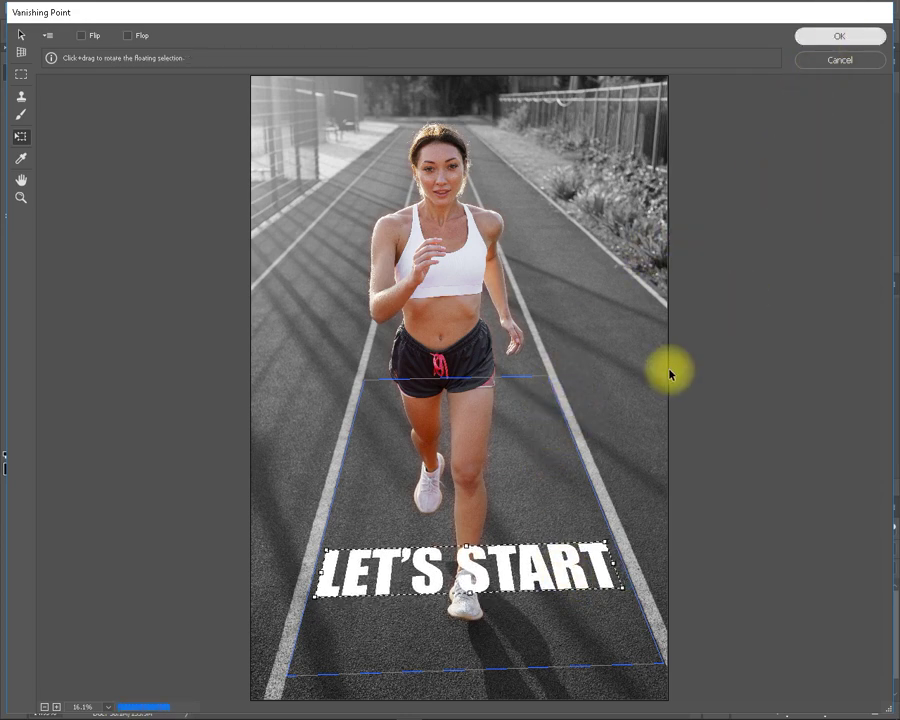
{"action": "key", "text": "Return"}
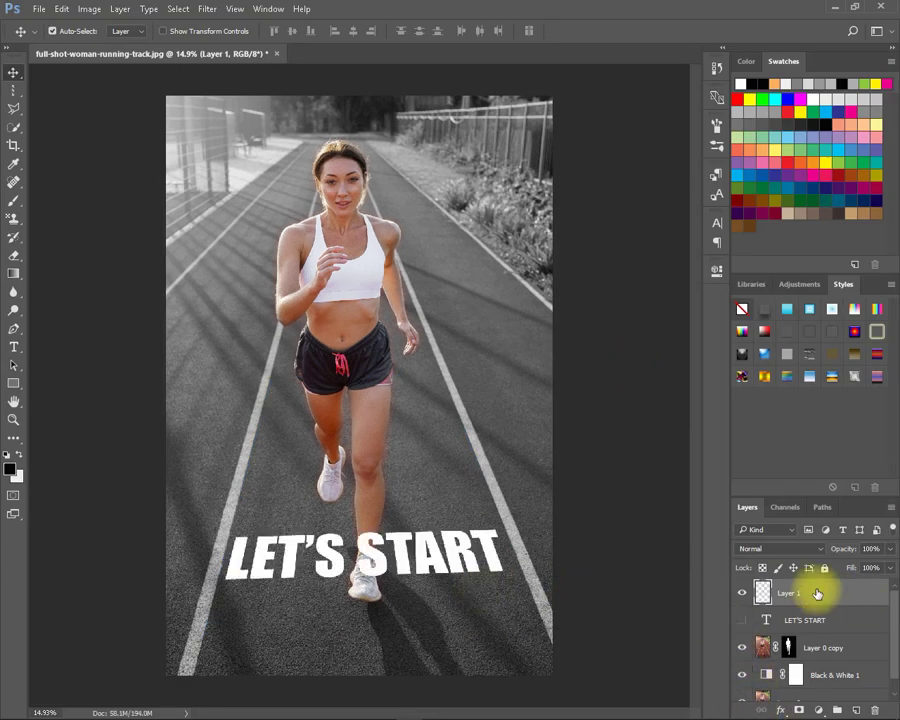
Step: Set Layer 1's Underlying Layer Blend If range to 59/115 through 230
{"action": "double_click", "coordinate": [814, 590]}
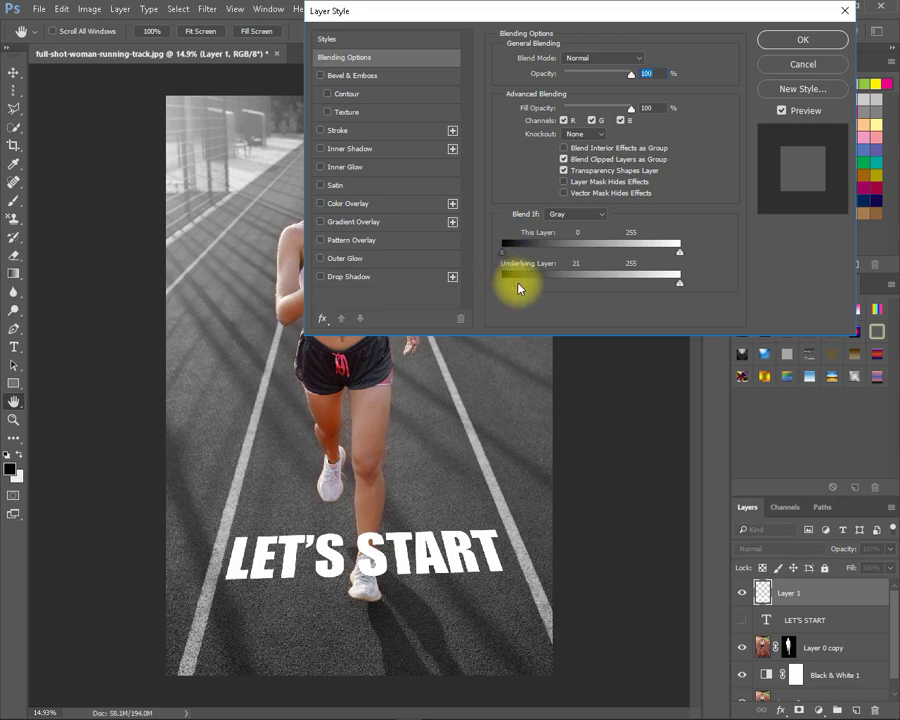
{"action": "left_click_drag", "start_coordinate": [679, 282], "coordinate": [661, 289]}
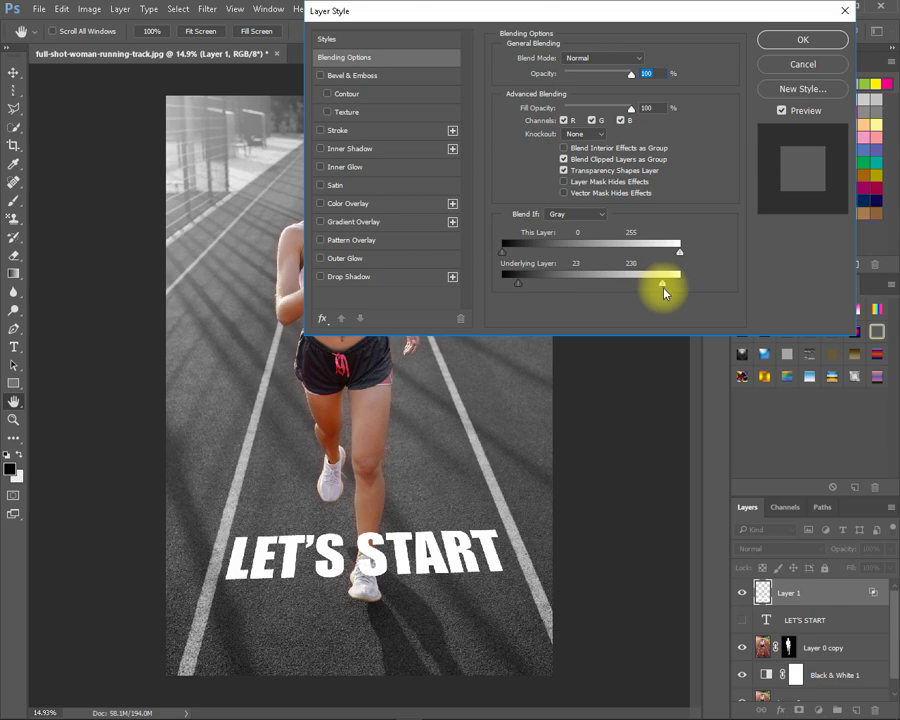
{"action": "left_click", "coordinate": [860, 614]}
{"action": "left_click_drag", "start_coordinate": [525, 292], "coordinate": [547, 292]}
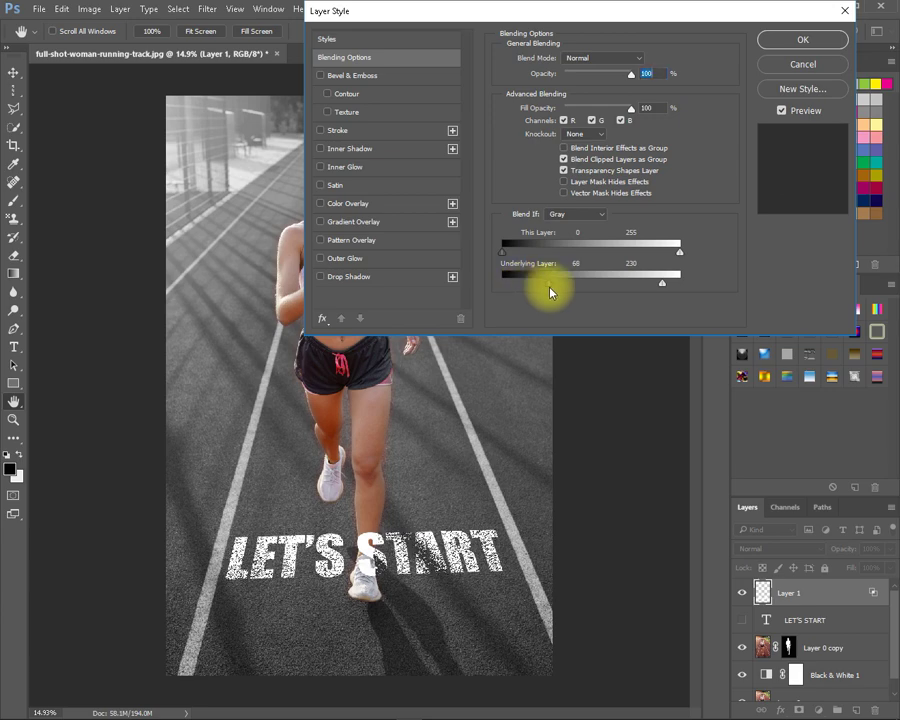
{"action": "left_click_drag", "start_coordinate": [551, 291], "coordinate": [585, 291]}
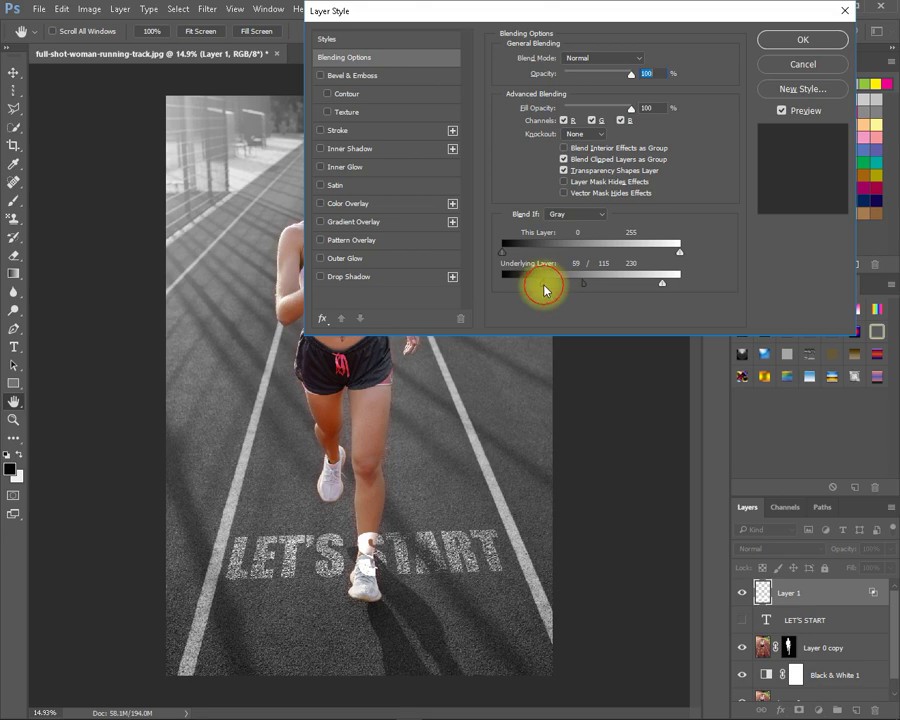
{"action": "left_click_drag", "start_coordinate": [545, 290], "coordinate": [540, 291]}
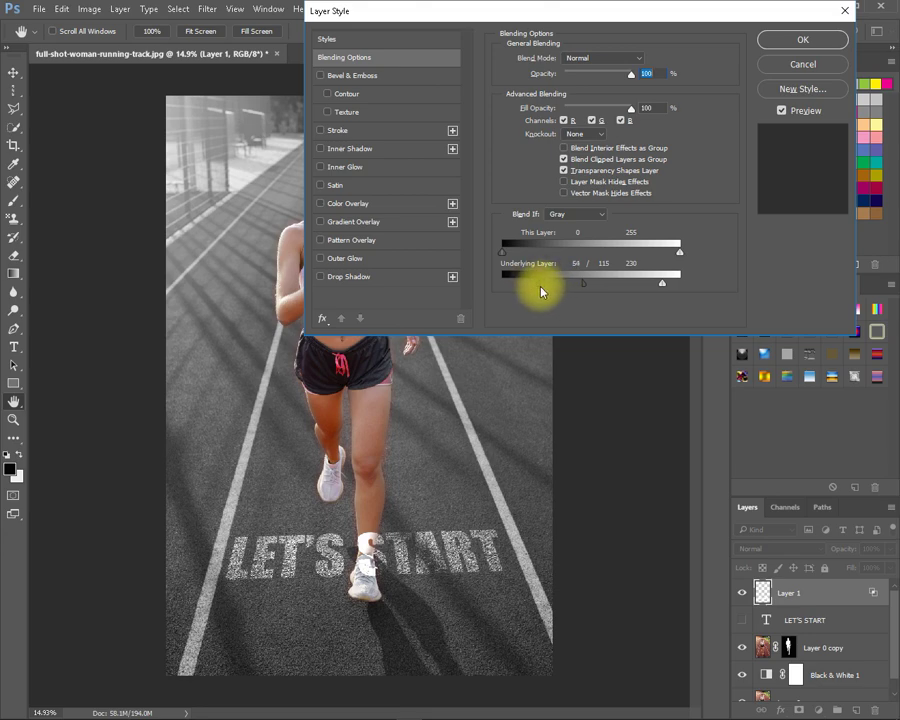
{"action": "left_click", "coordinate": [802, 39]}
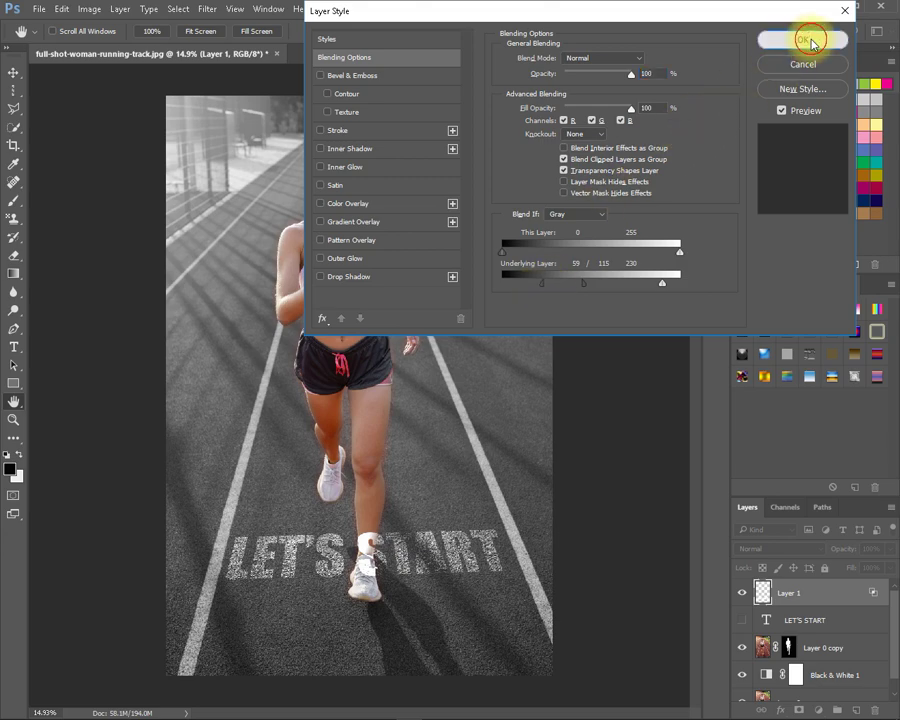